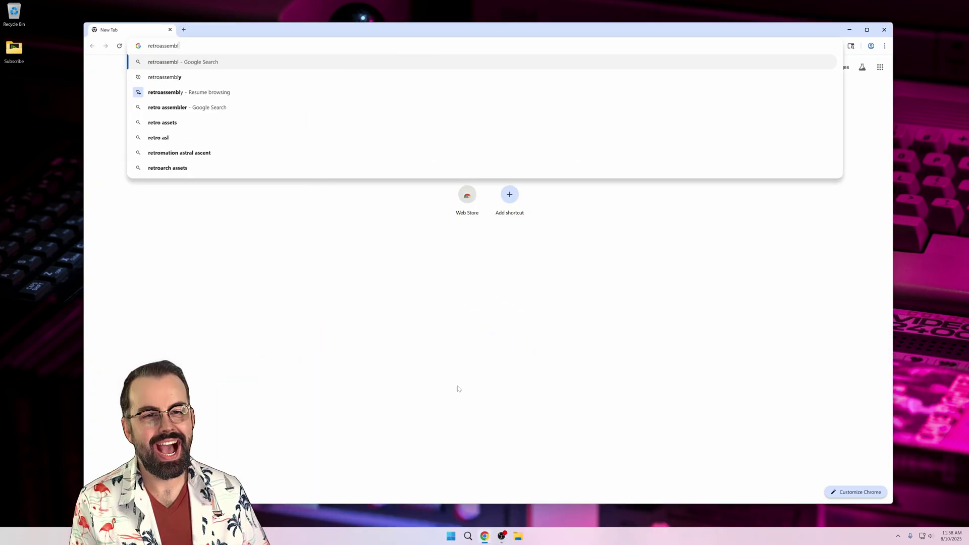
- Load retroassembly.com from Chrome's address bar
type("y.com")
key("Return")
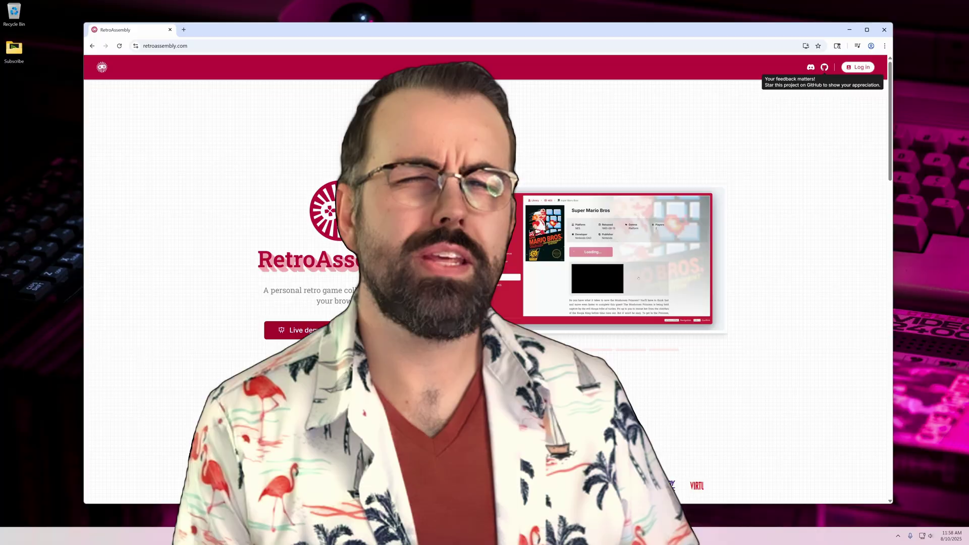
- Open the live demo library and browse the Game Boy Advance, Game Boy Color and Genesis games
left_click(298, 338)
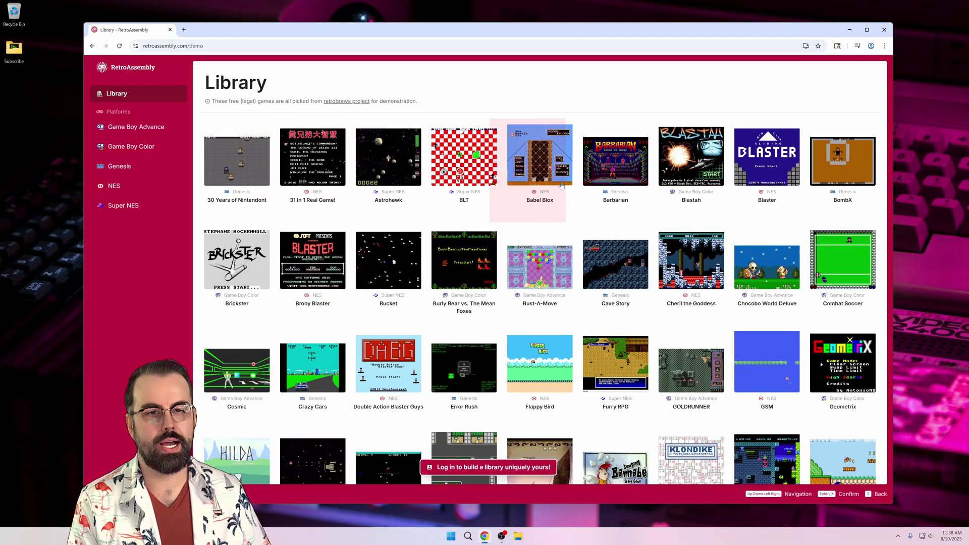
scroll(774, 210, "down", 1)
scroll(773, 210, "down", 6)
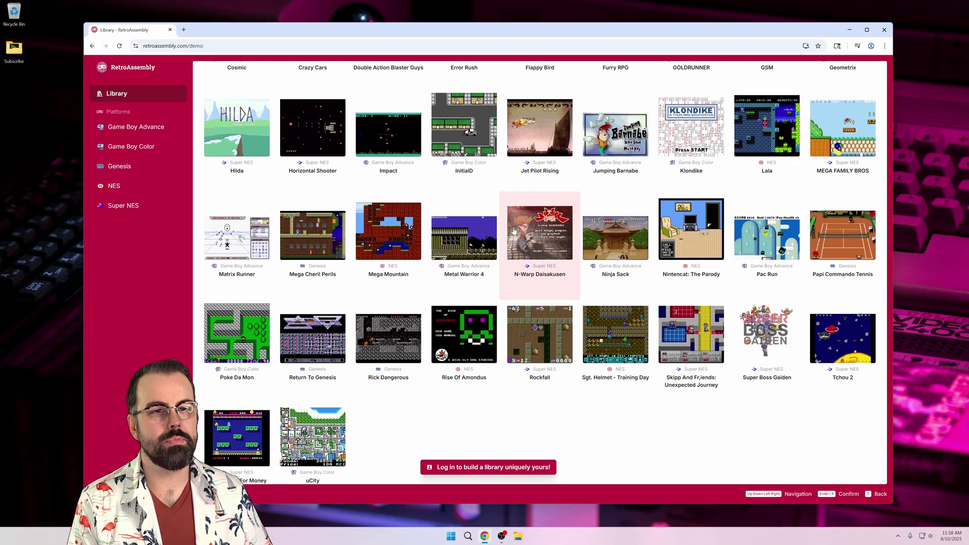
left_click(148, 127)
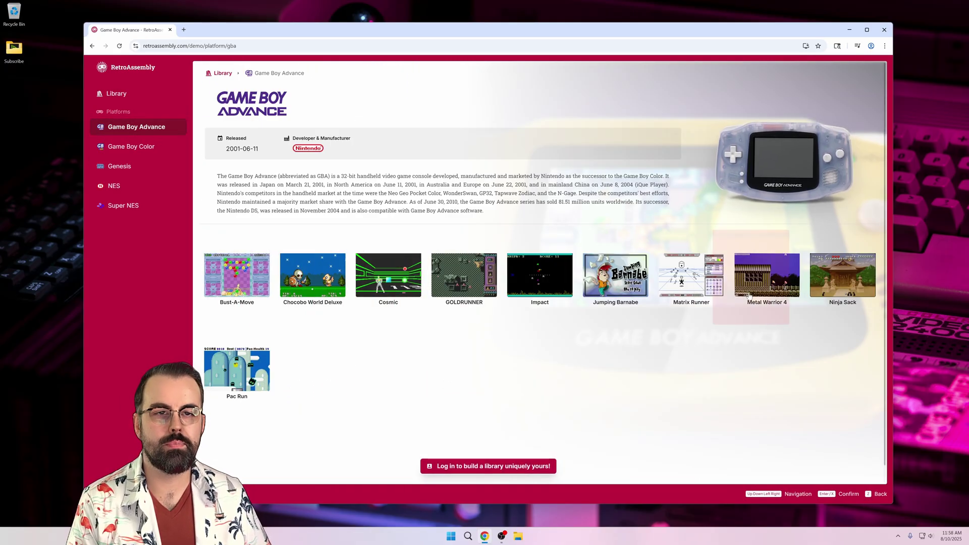
left_click(132, 152)
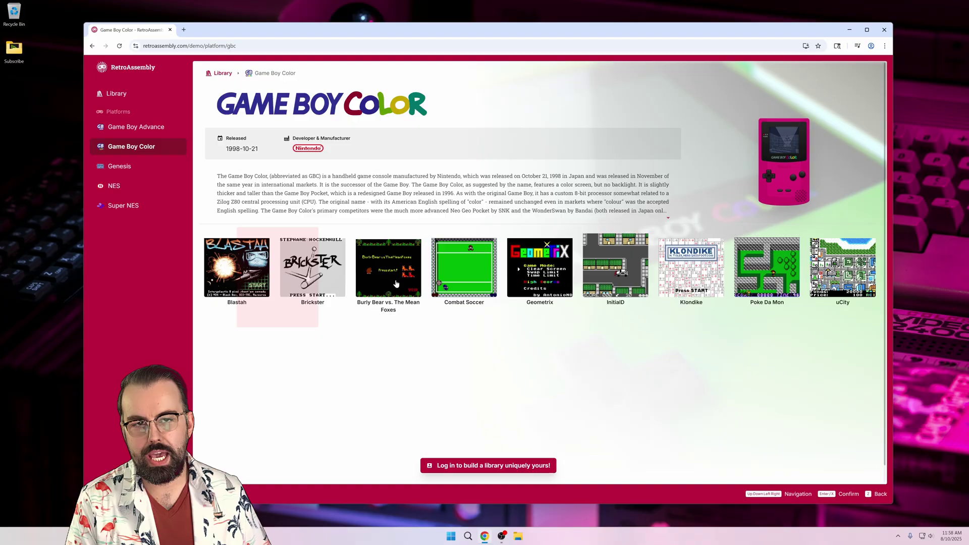
left_click(133, 167)
- Step through the Genesis games one by one with the arrow keys
key("Right")
key("Right")
key("Right")
key("Right")
key("Right")
key("Right")
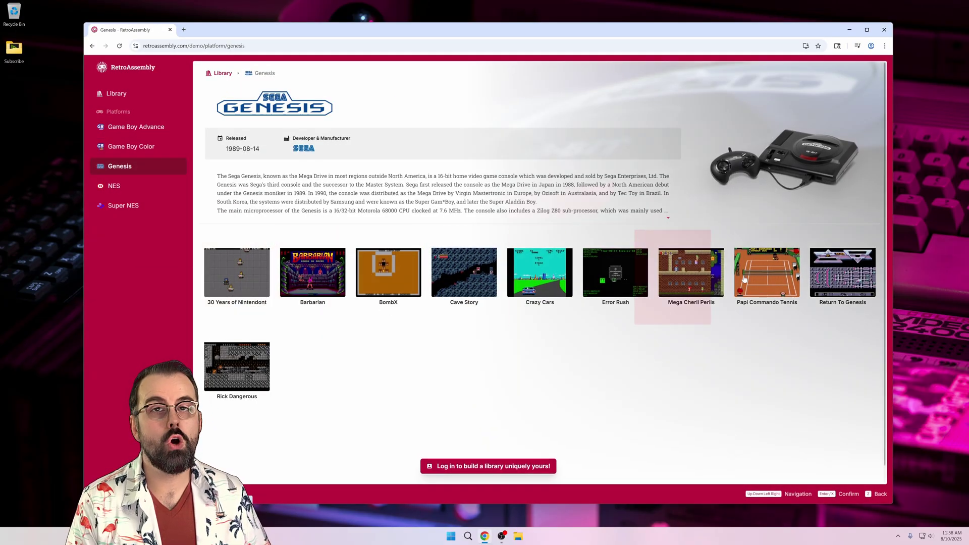
key("Right")
key("Left")
key("Left")
key("Left")
key("Left")
key("Down")
key("Left")
key("Down")
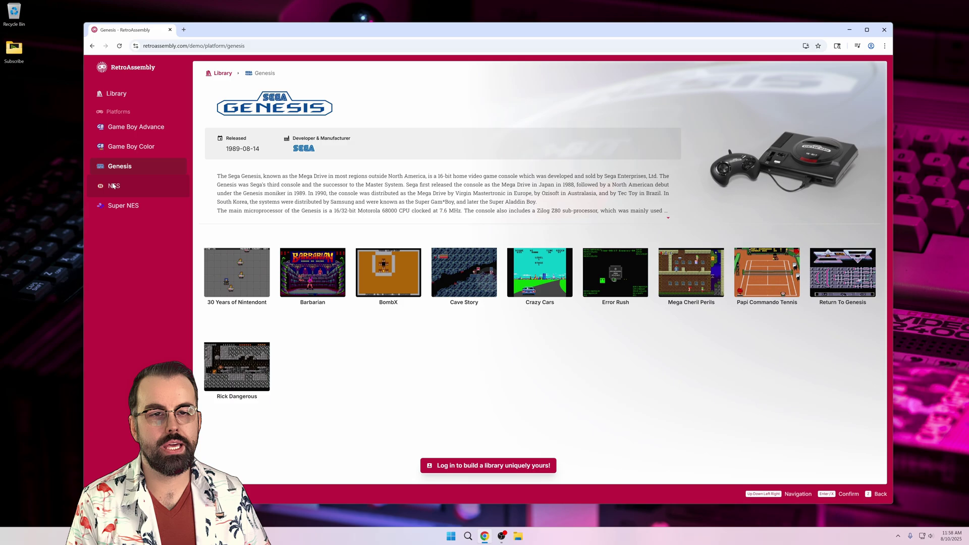
key("Return")
key("Right")
key("Right")
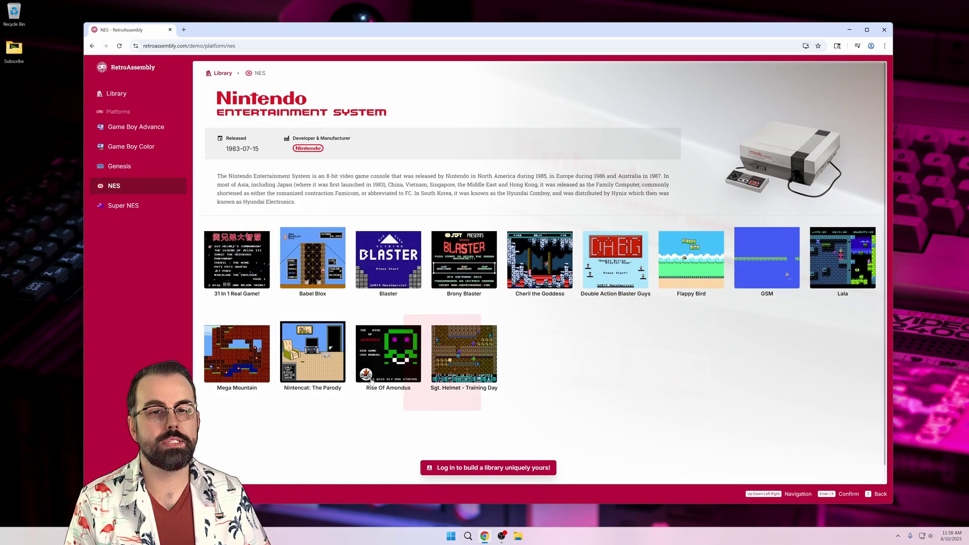
- Cycle through each platform again, then start MEGA FAMILY BROS from the Super NES games
left_click(142, 206)
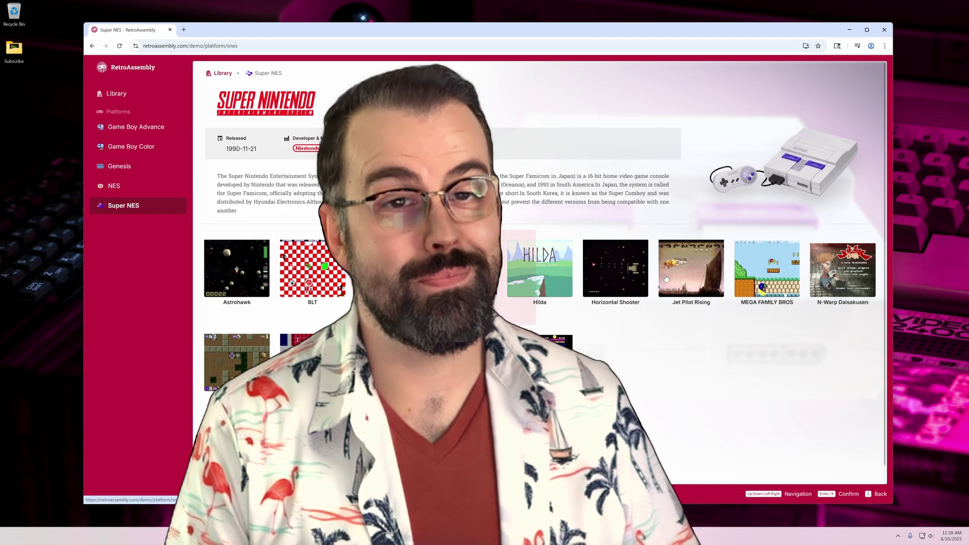
left_click(138, 126)
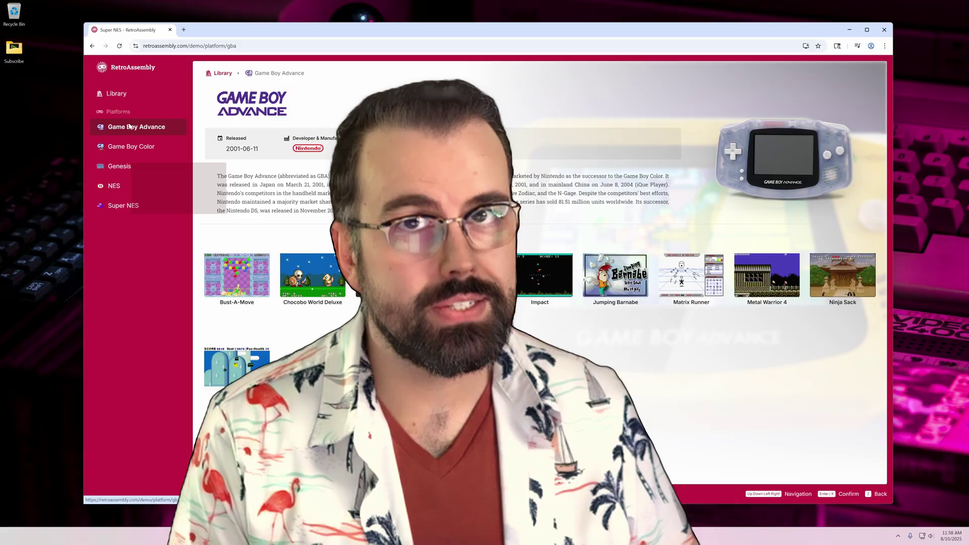
left_click(134, 146)
left_click(126, 165)
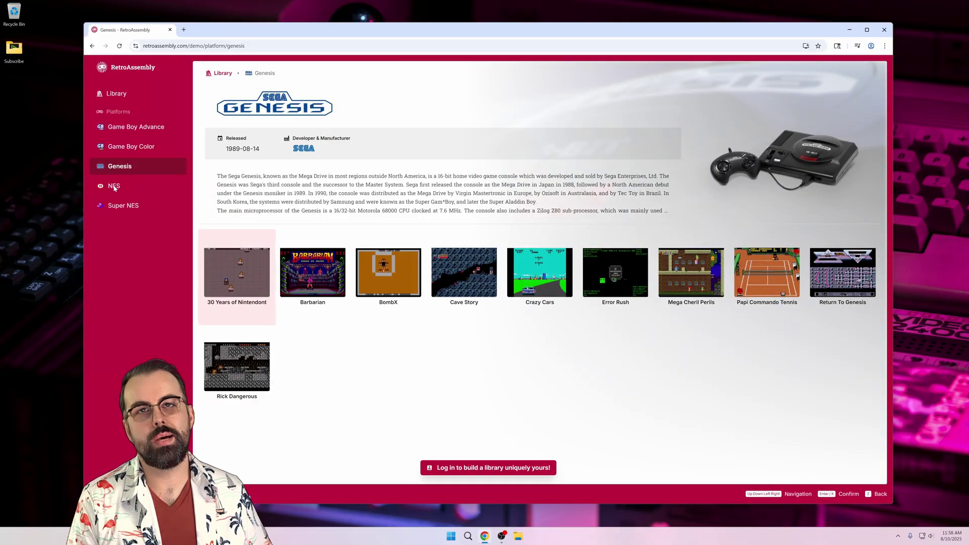
left_click(113, 186)
left_click(121, 209)
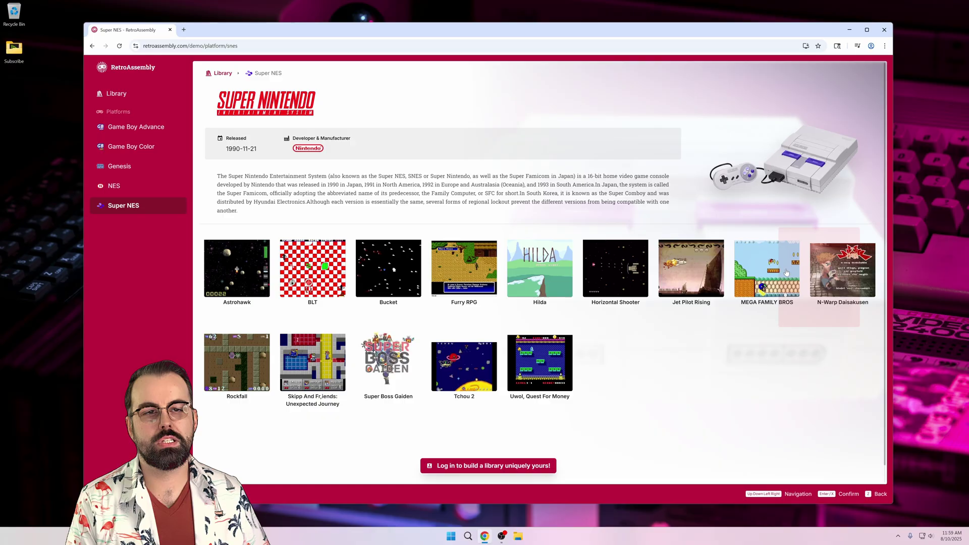
left_click(762, 272)
left_click(328, 167)
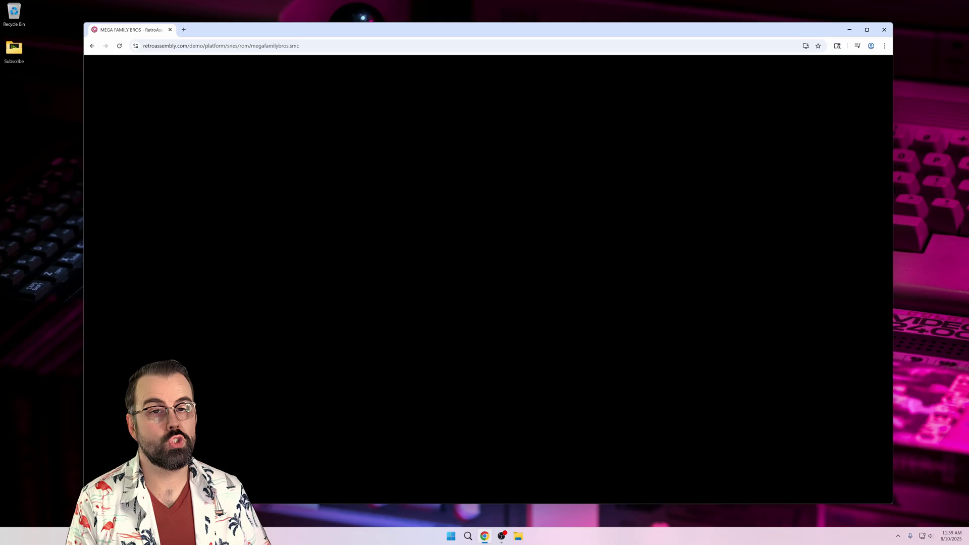
- Walk right in MEGA FAMILY BROS, view the login page, then go back to the homepage
key("Right")
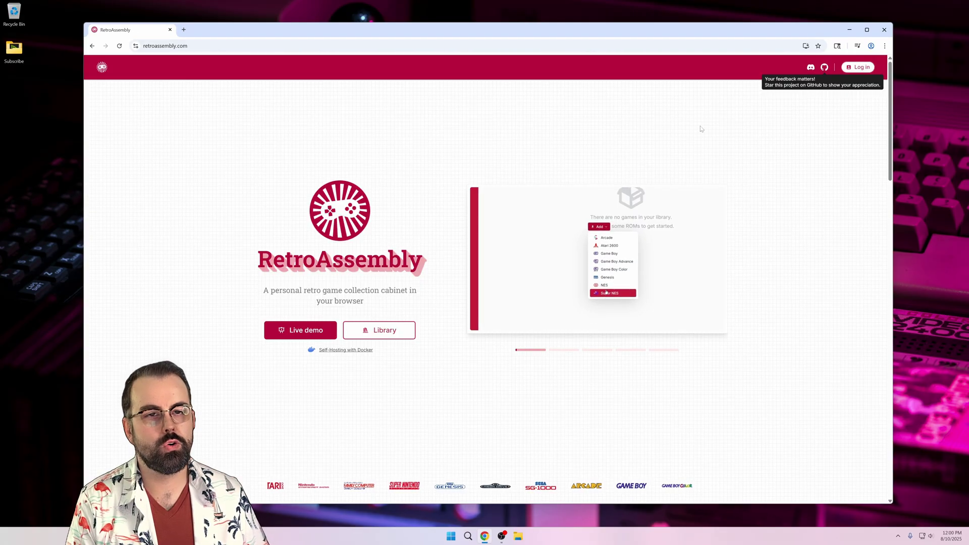
left_click(863, 68)
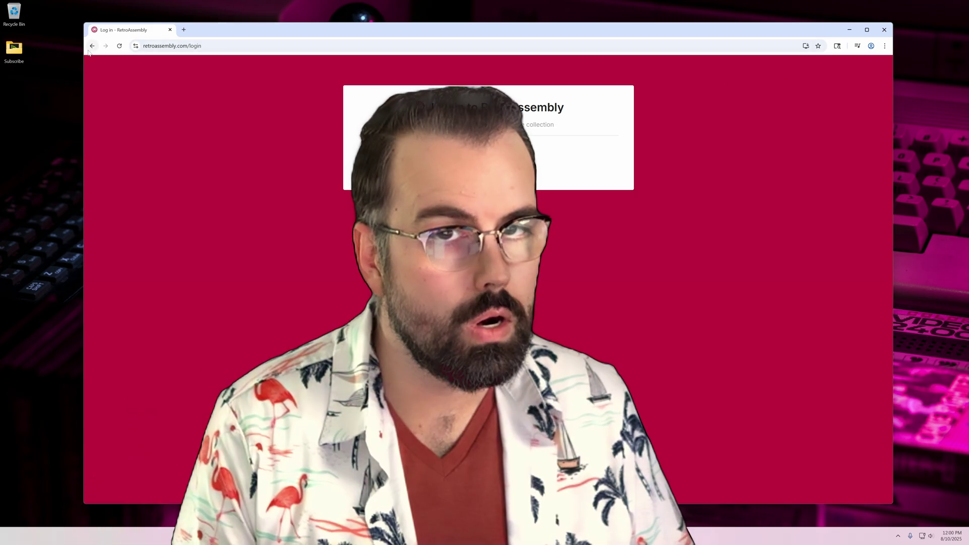
key("alt+Left")
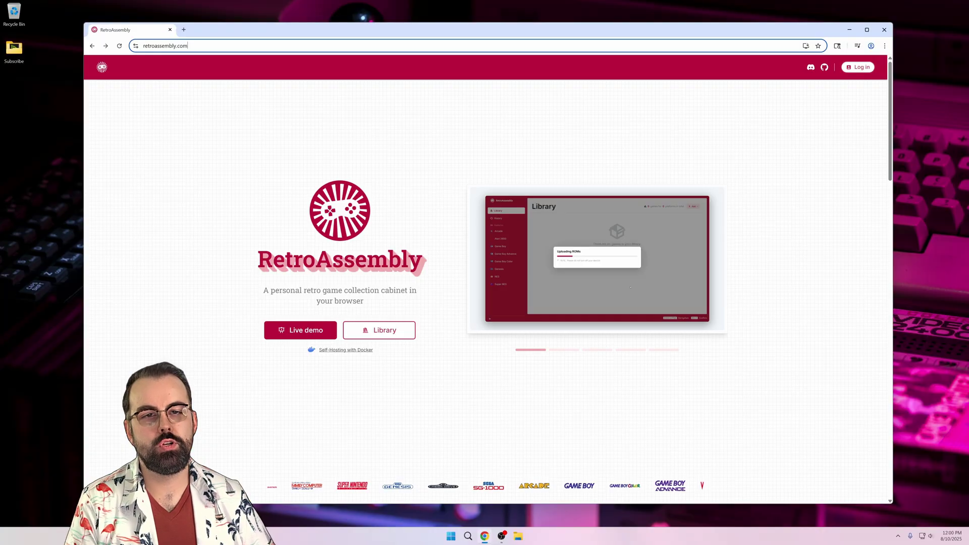
- Go to the Docker website and download Docker Desktop for Windows AMD64
key("ctrl+l")
type("docker.")
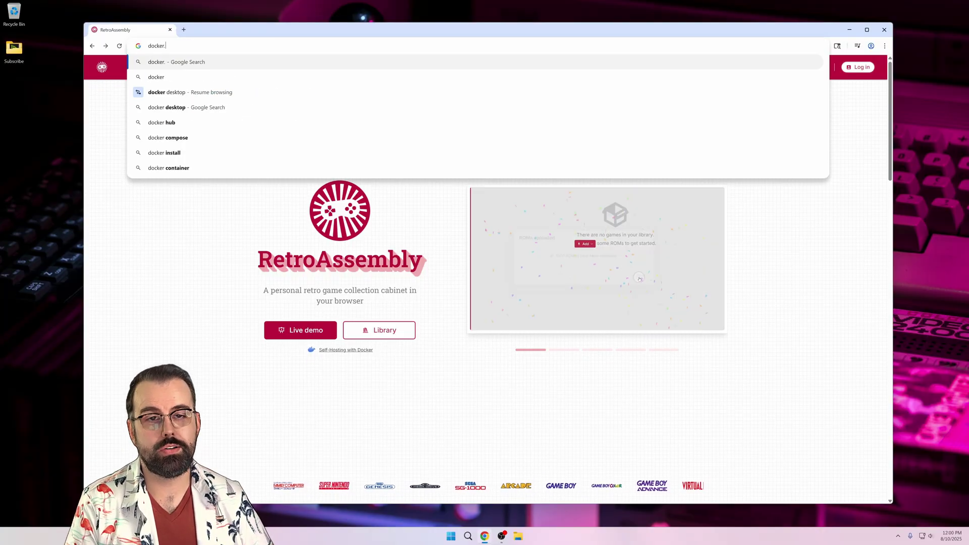
key("Return")
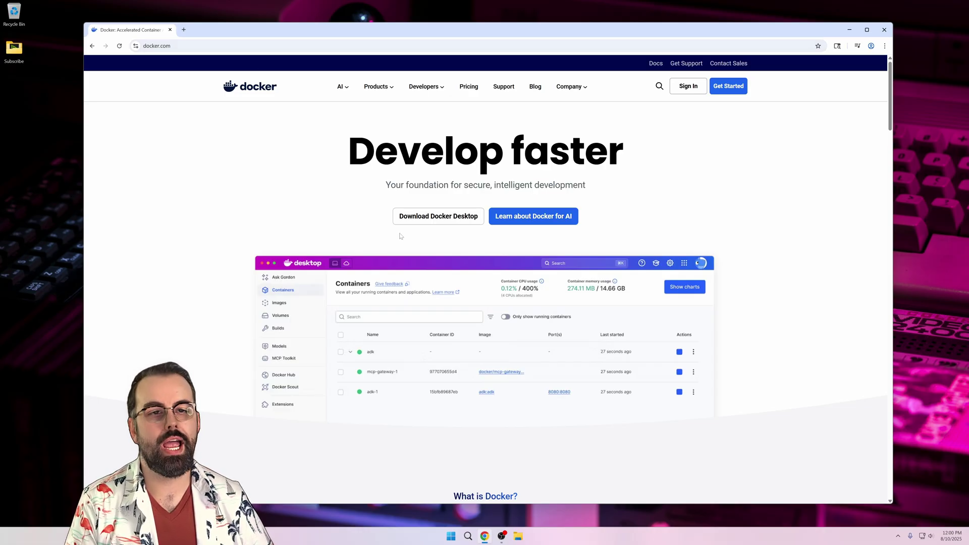
left_click(433, 217)
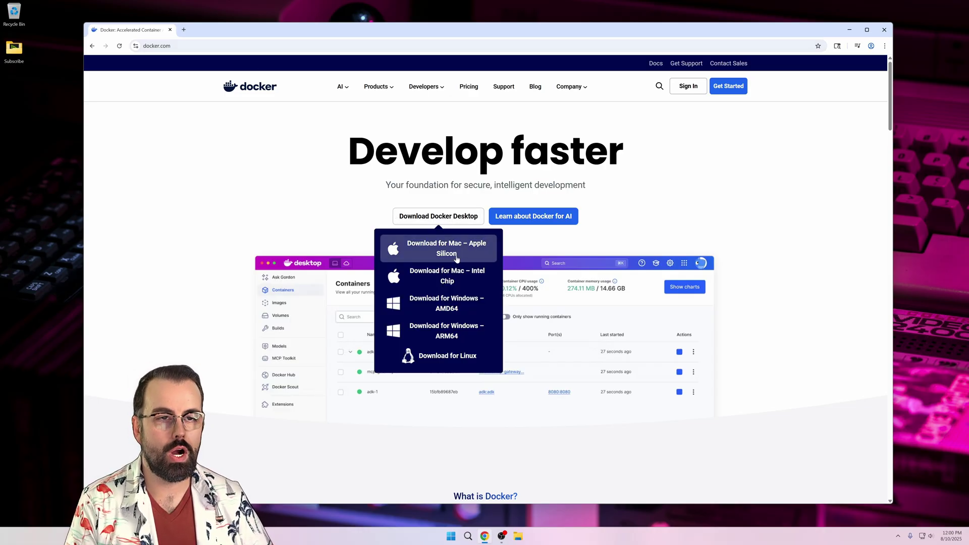
left_click(453, 309)
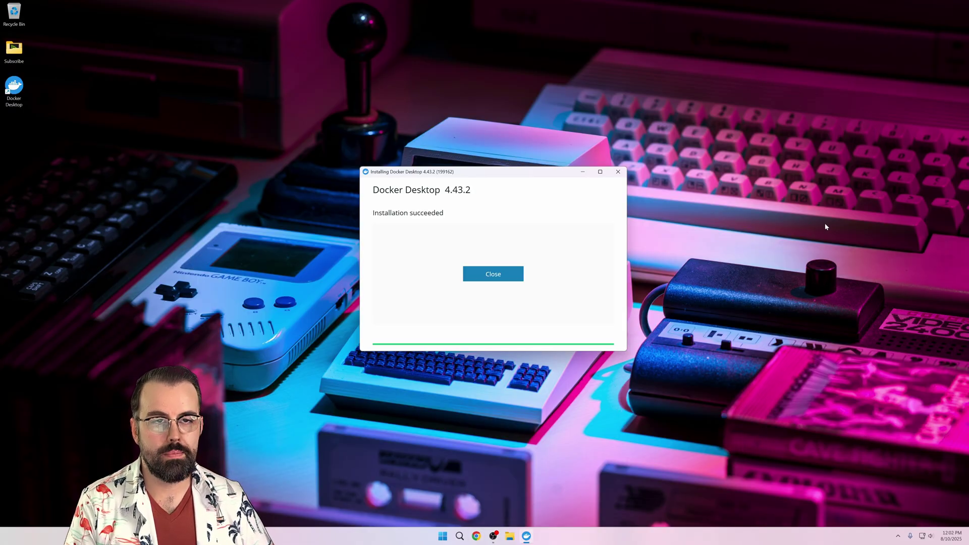
- Close the finished Docker Desktop installer and accept the subscription service agreement
left_click(507, 273)
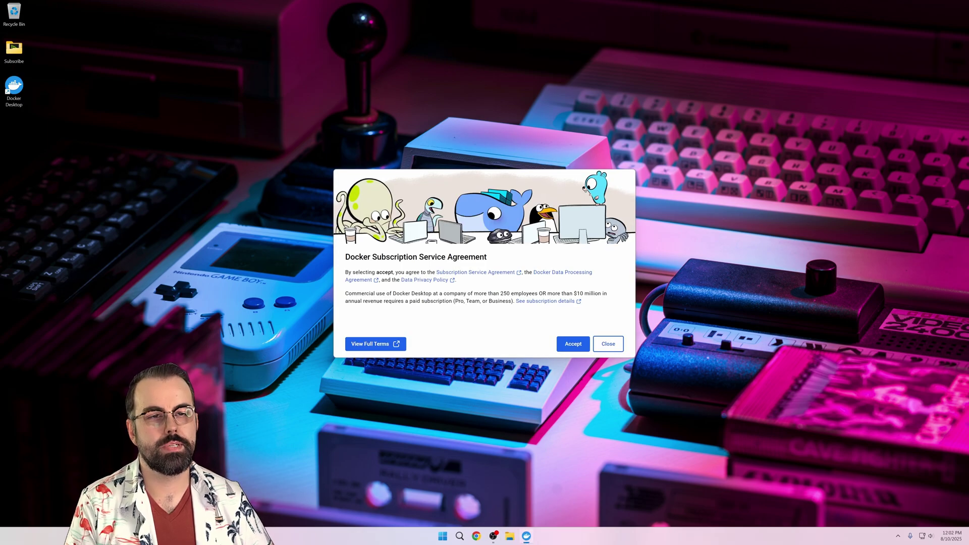
left_click(572, 345)
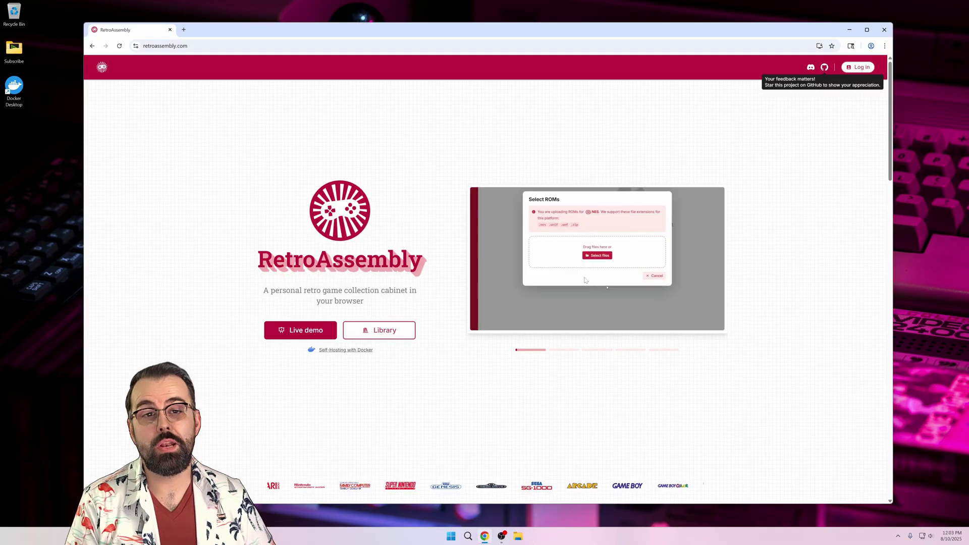
- Follow the self-hosting link to RetroAssembly's Docker Hub page and scroll to the Quick Start command
left_click(346, 352)
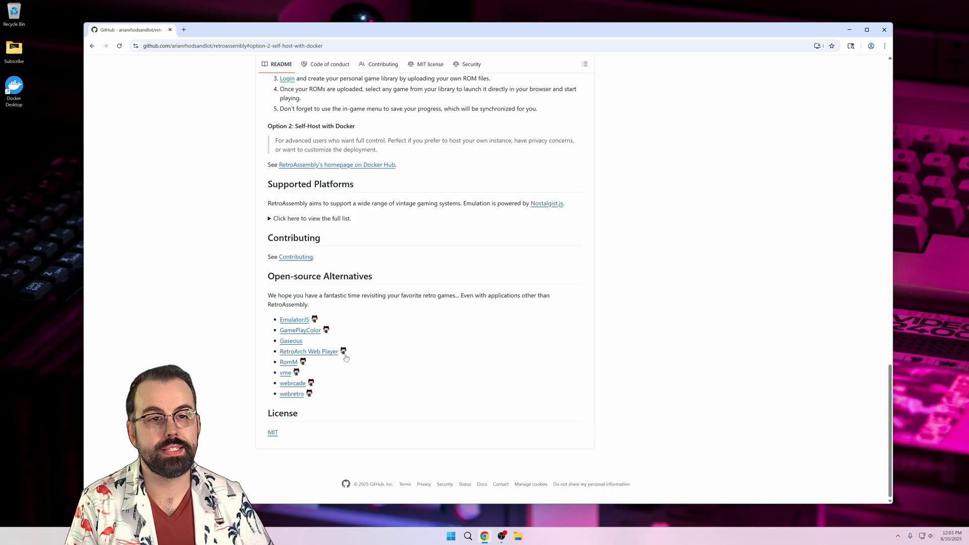
scroll(470, 311, "up", 15)
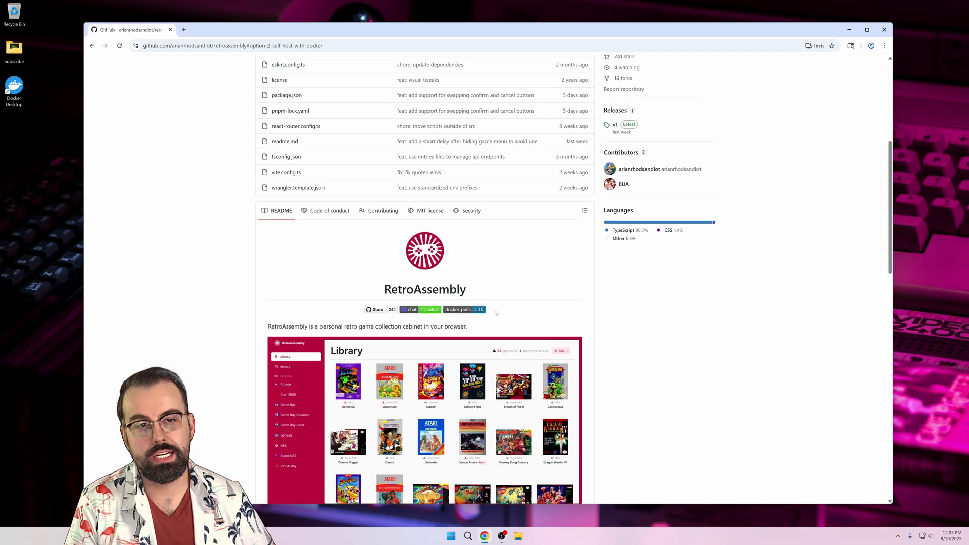
left_click_drag(398, 346, 263, 345)
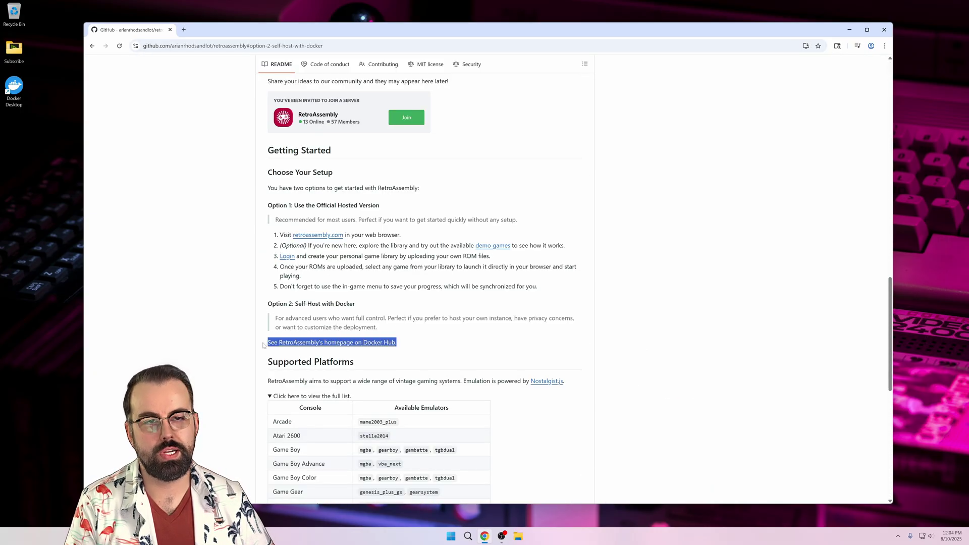
left_click(307, 347)
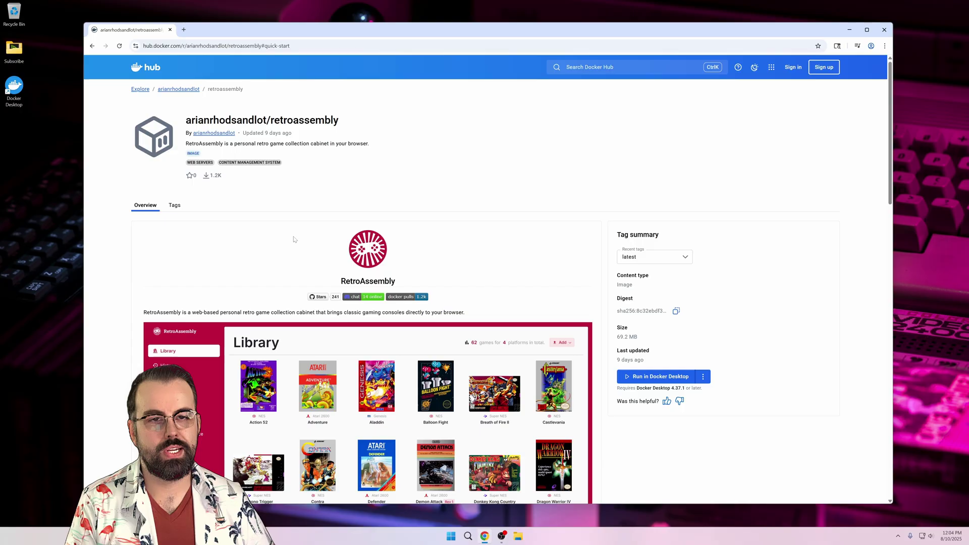
scroll(293, 236, "down", 3)
scroll(280, 218, "down", 6)
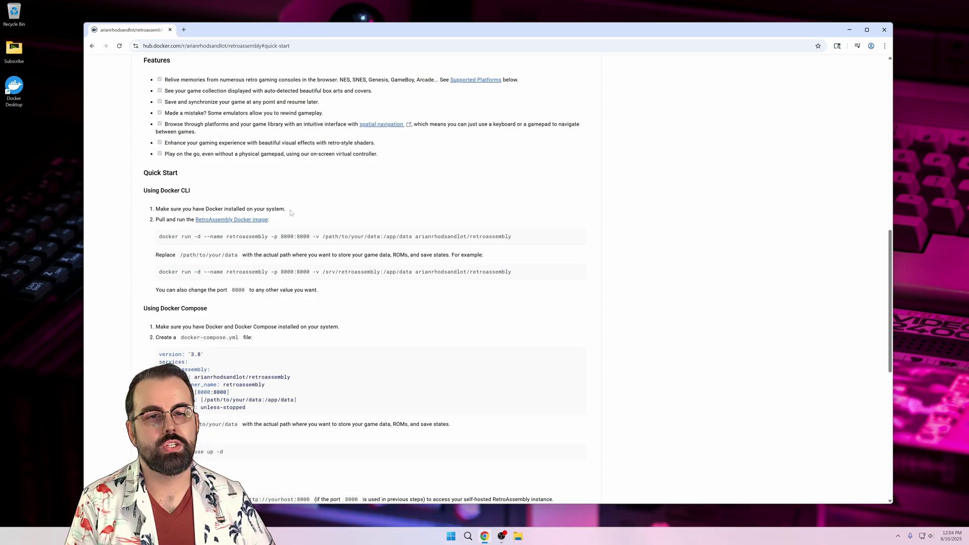
key("alt+Tab")
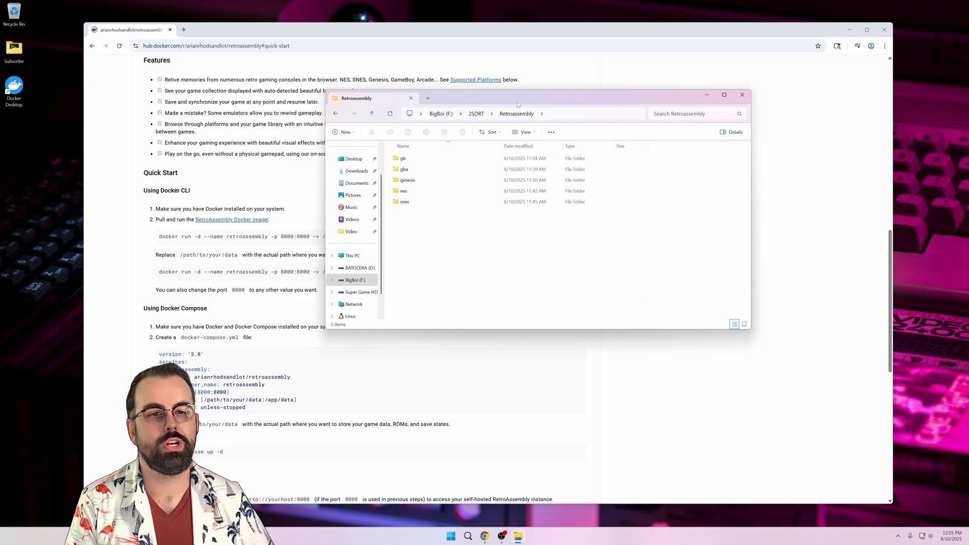
- Copy F:\2SORT\Retroassembly from File Explorer's address bar and close the folder window
left_click_drag(517, 104, 511, 113)
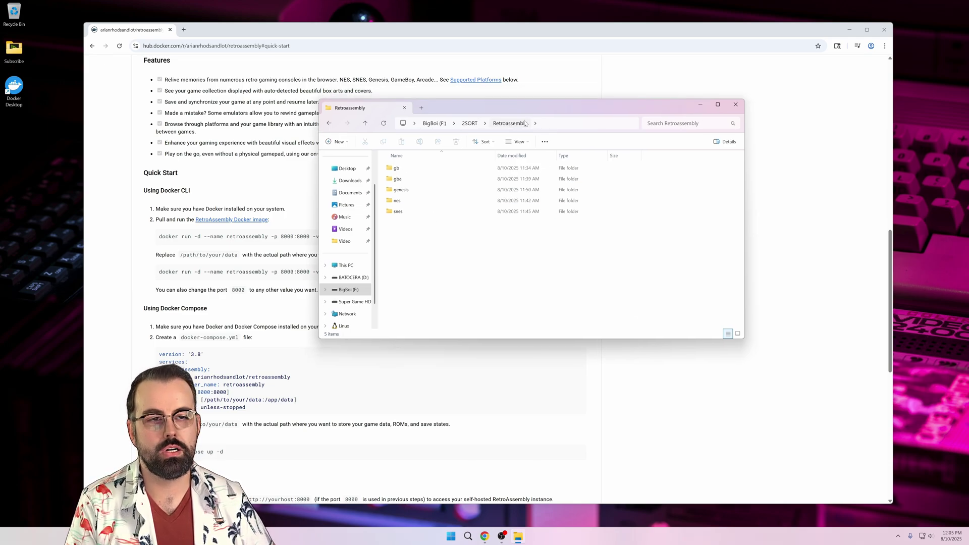
left_click(398, 211)
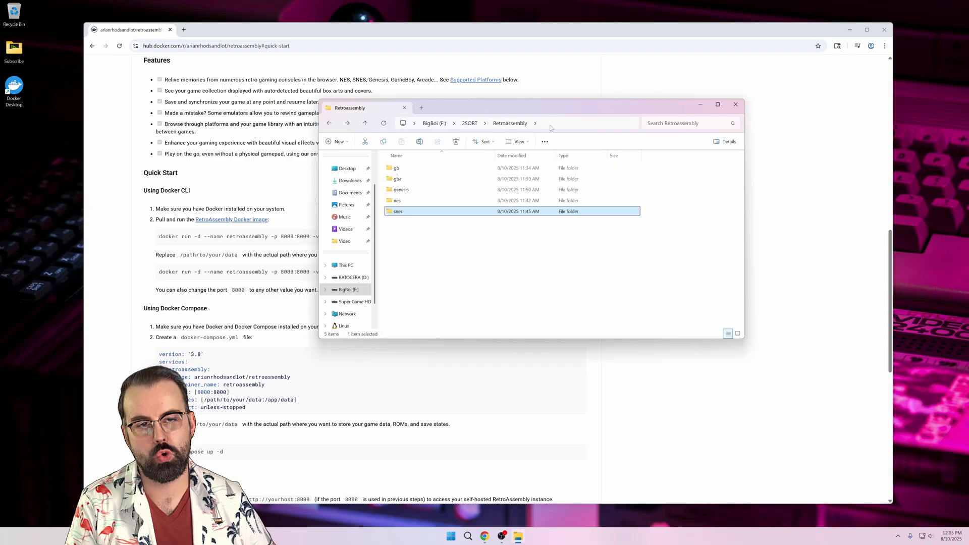
left_click(505, 124)
right_click(443, 126)
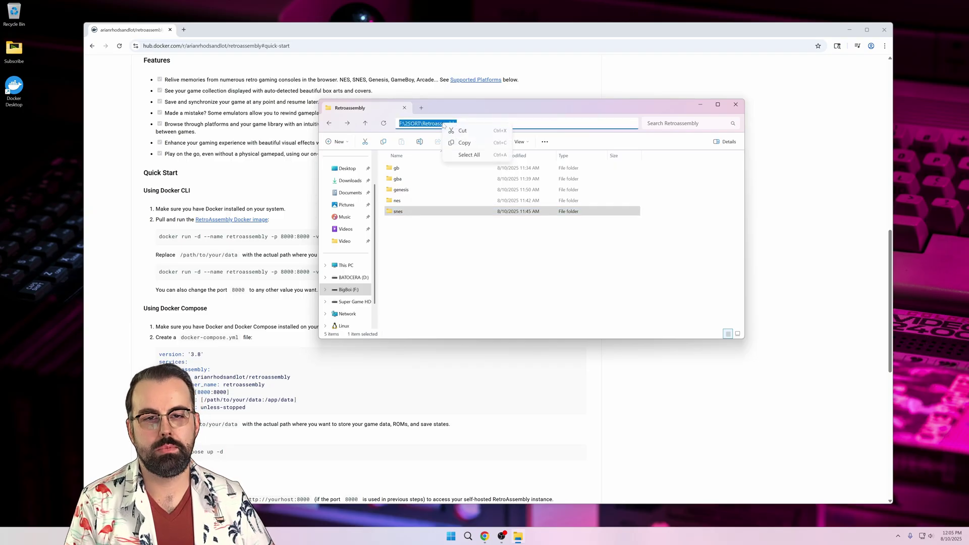
left_click(472, 145)
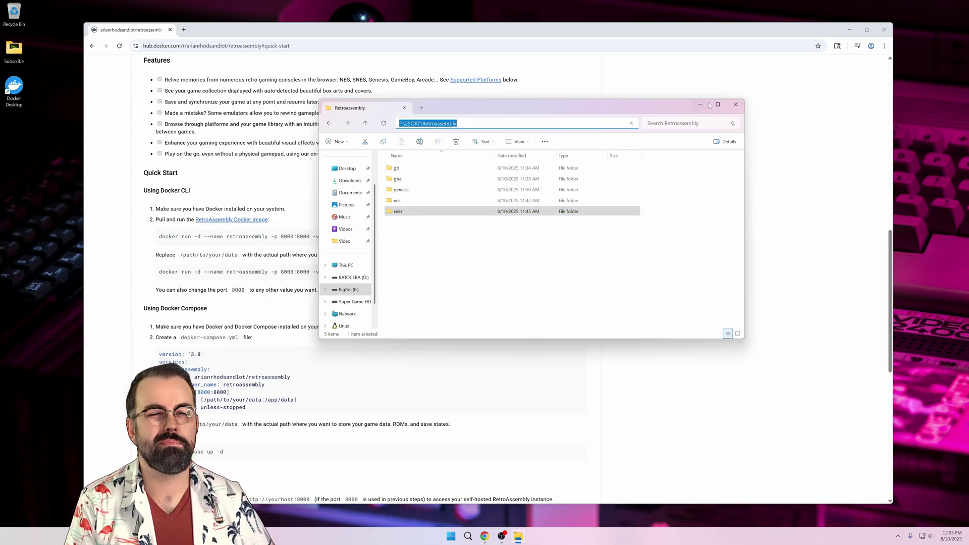
left_click(735, 105)
- Launch Notepad, dismiss its autosave tip and resize it beside the Docker Hub page
key("super")
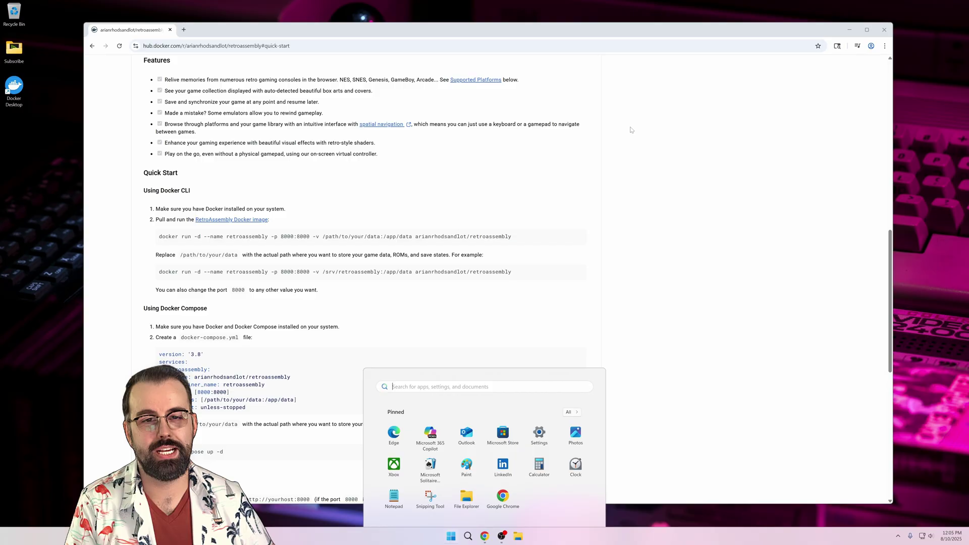
type("note")
key("Return")
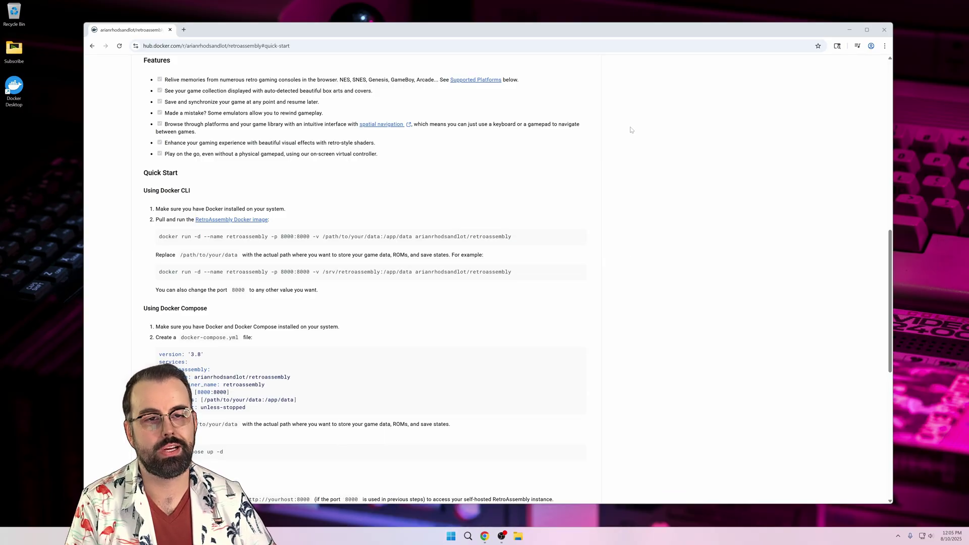
left_click(177, 66)
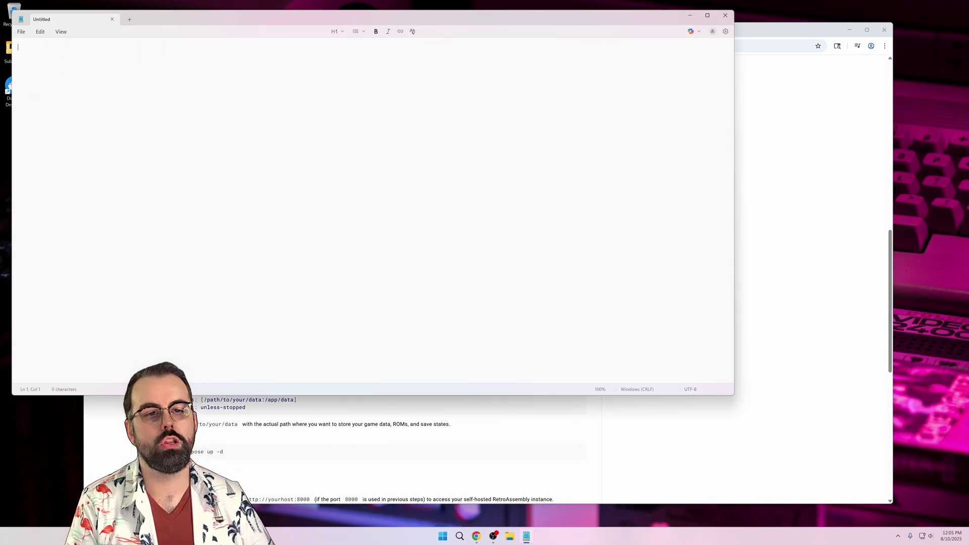
left_click_drag(735, 397, 410, 247)
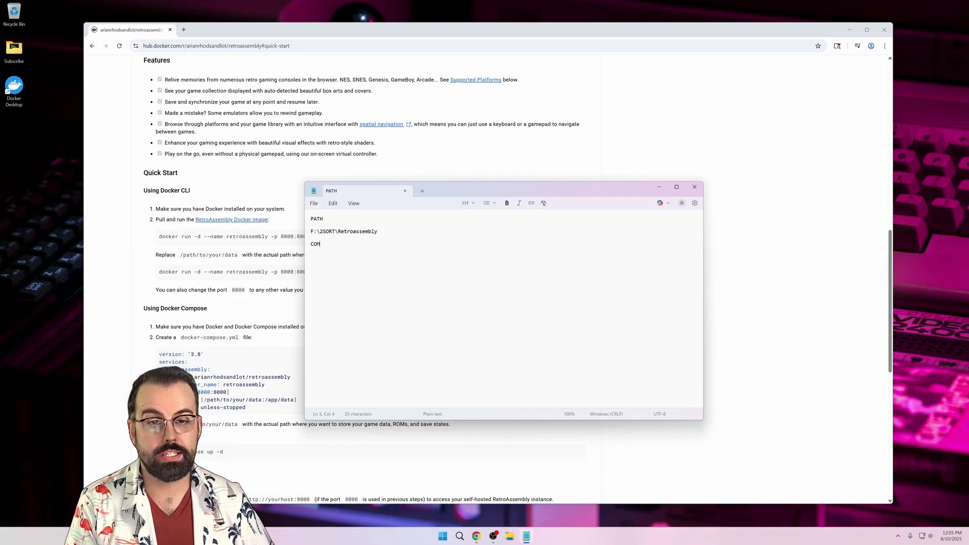
left_click(299, 224)
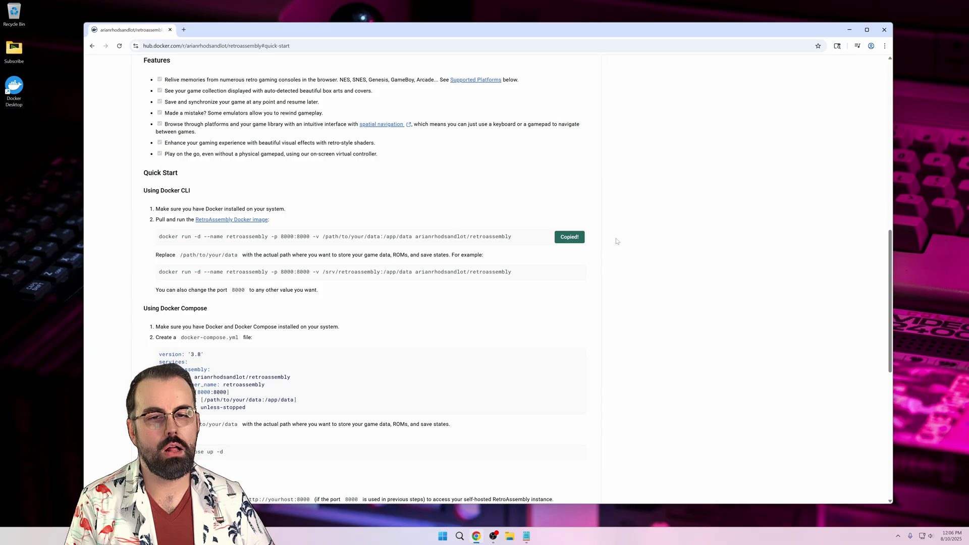
key("alt+Tab")
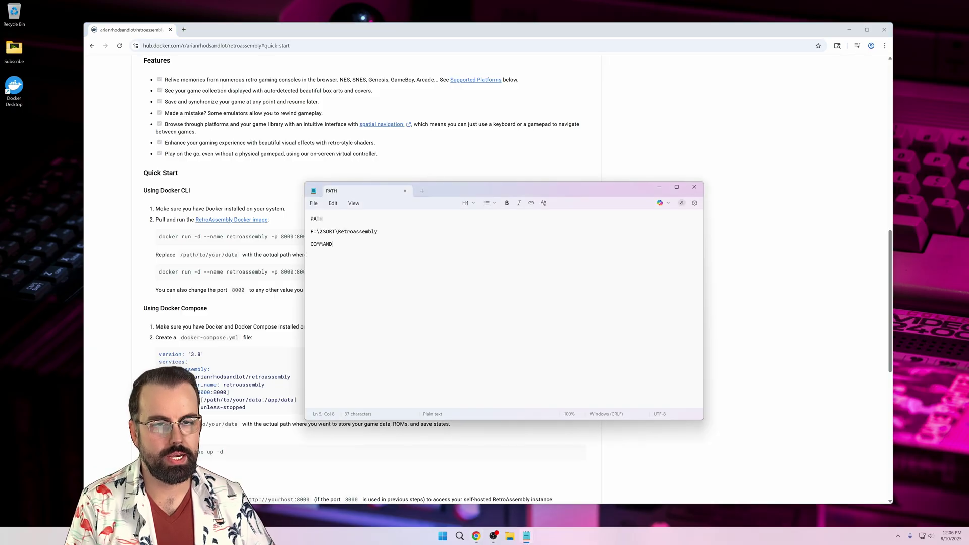
- Paste the docker run command, replacing /path/to/your/data with F:\2SORT\Retroassembly, and select the line
key("Return")
key("Return")
key("ctrl+v")
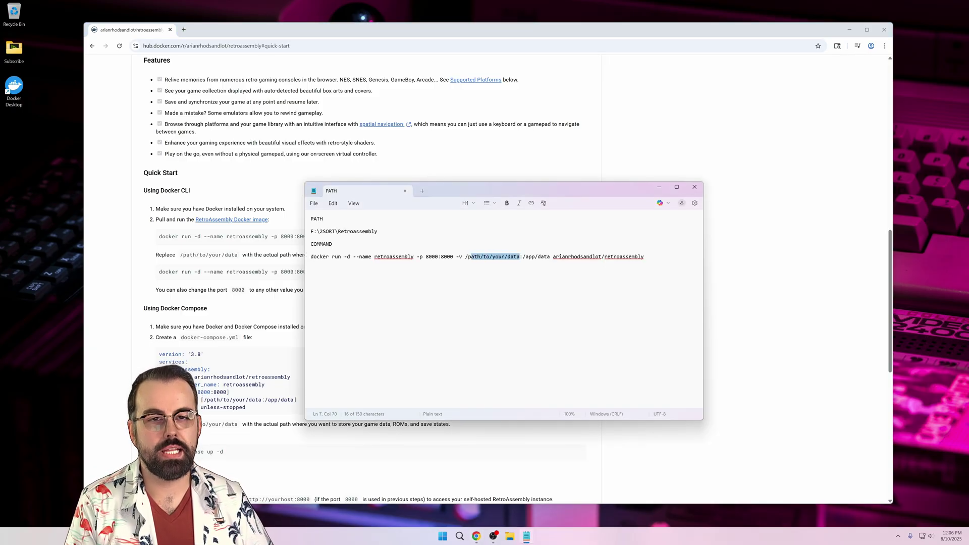
left_click_drag(371, 232, 378, 231)
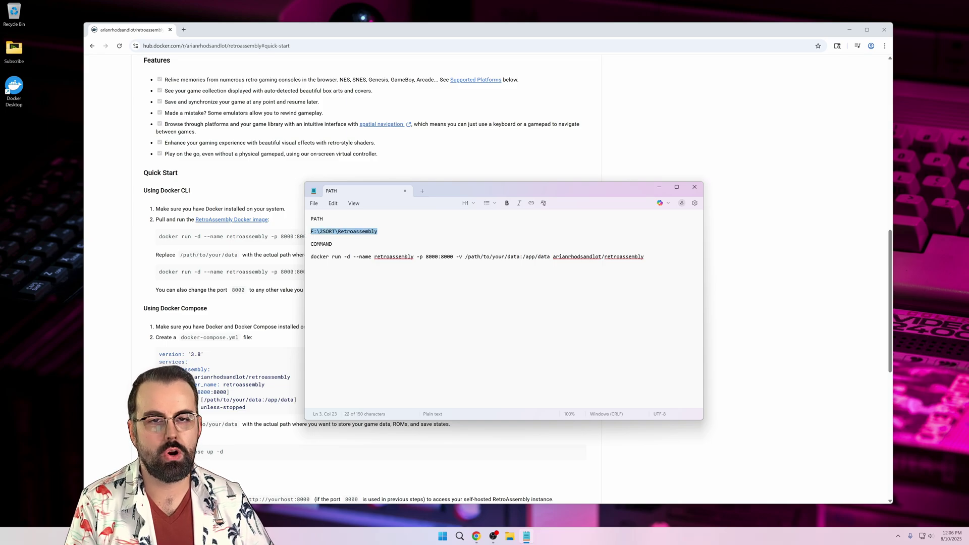
left_click_drag(465, 256, 504, 257)
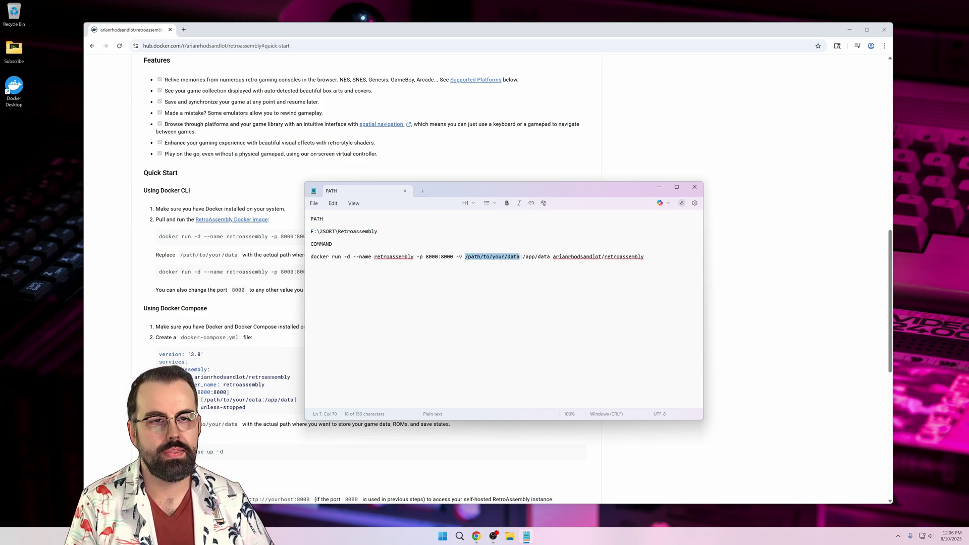
key("ctrl+v")
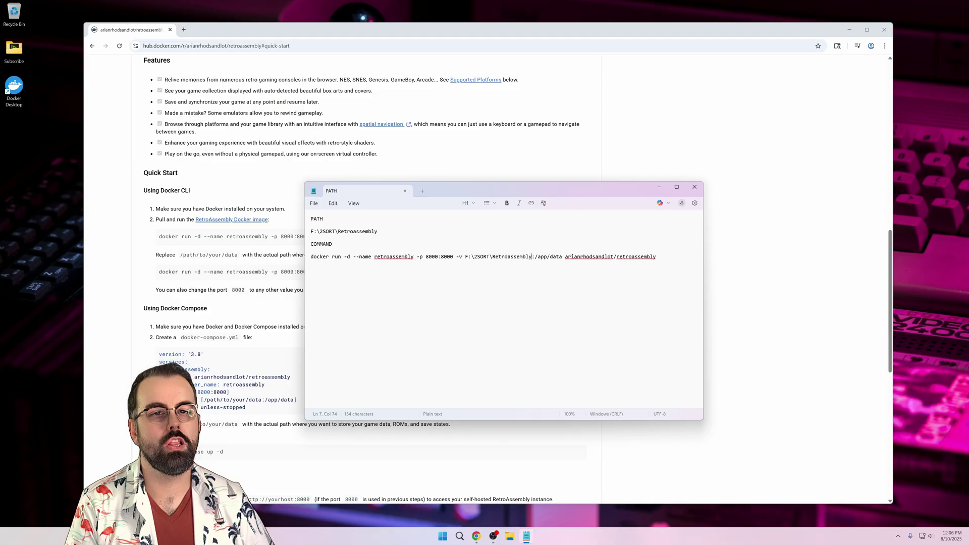
key("Home")
key("shift+End")
- Run the edited docker run command in Terminal to pull and start the retroassembly container
key("super")
type("terminal")
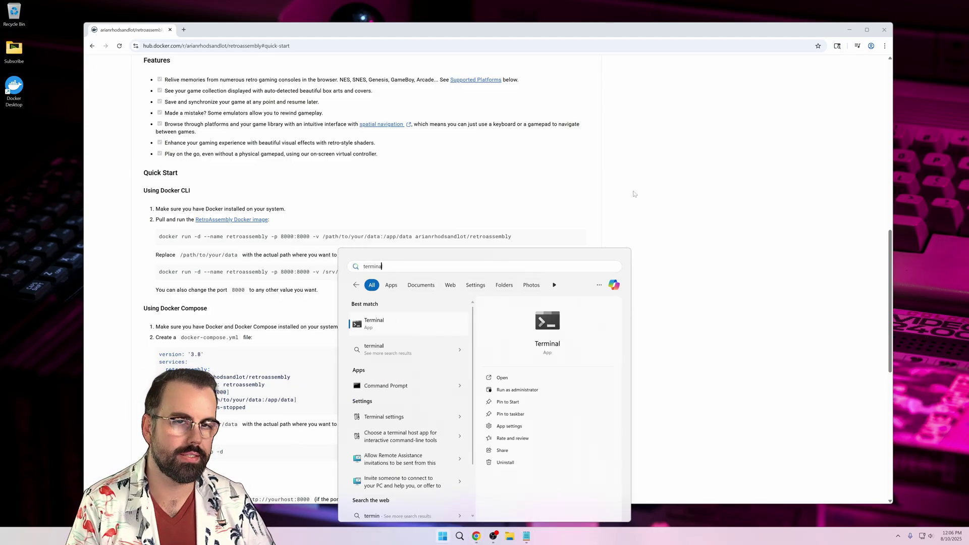
key("Return")
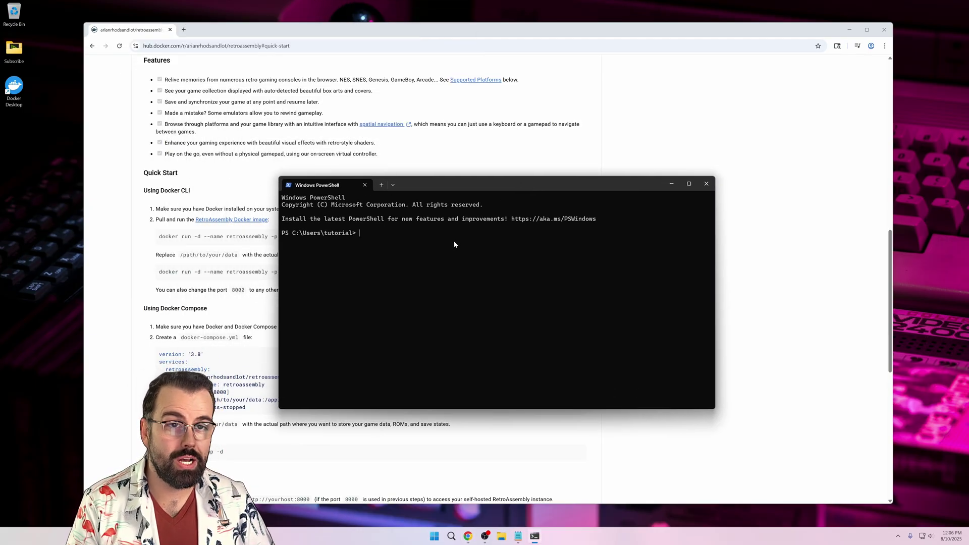
key("ctrl+v")
key("Return")
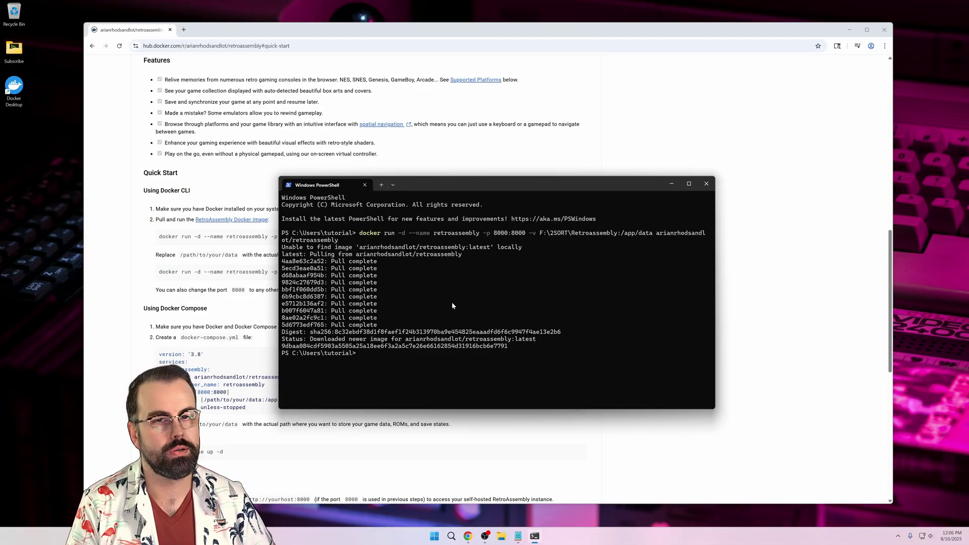
key("Up")
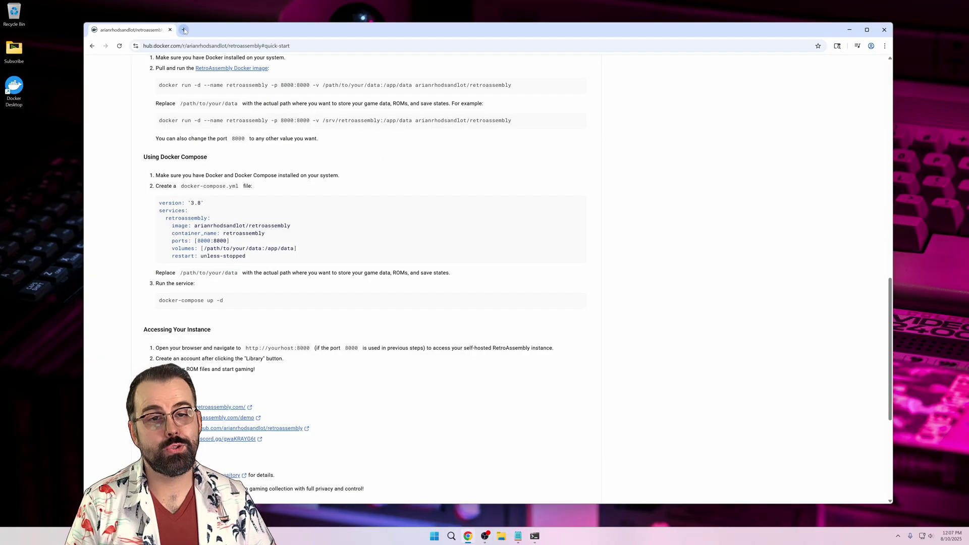
- Load localhost:8000 in a new Chrome tab
left_click(184, 30)
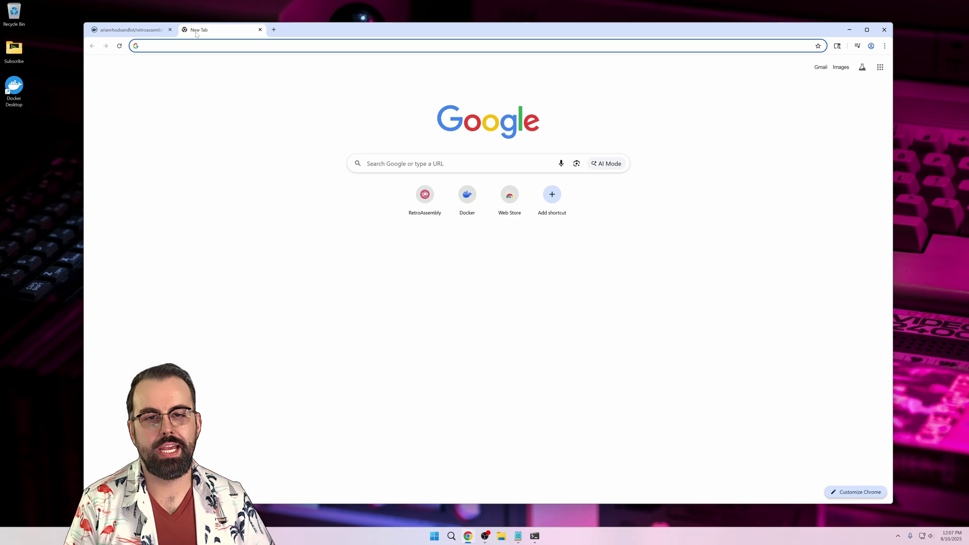
type("localhost:")
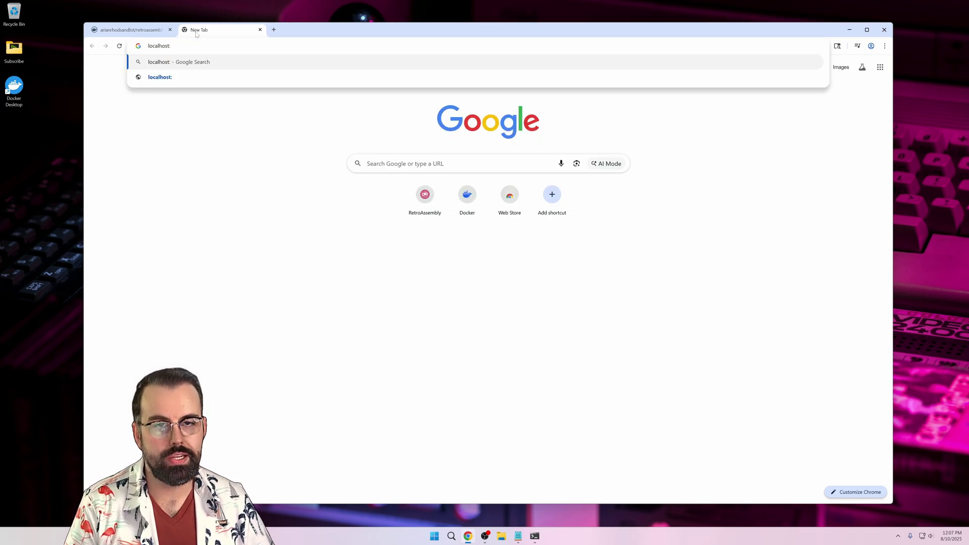
type("8000")
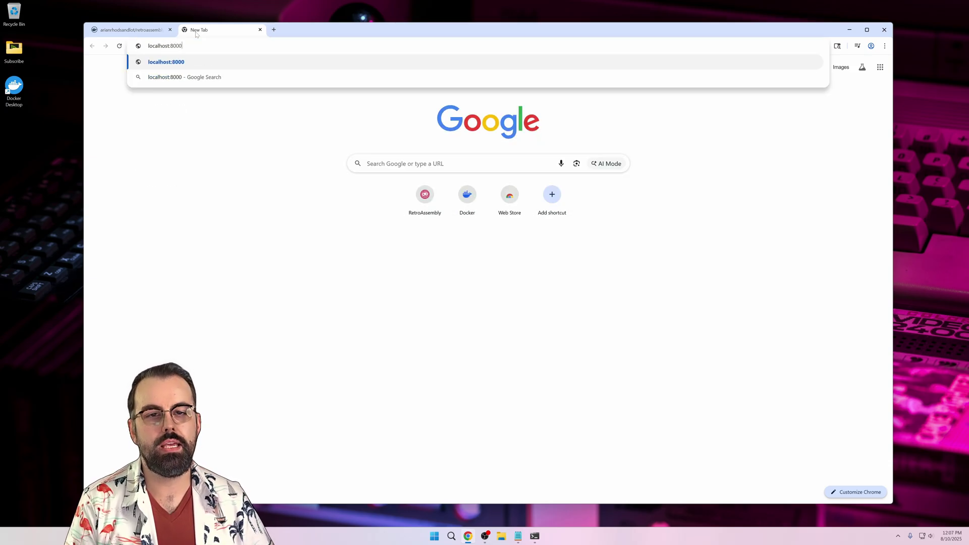
key("Return")
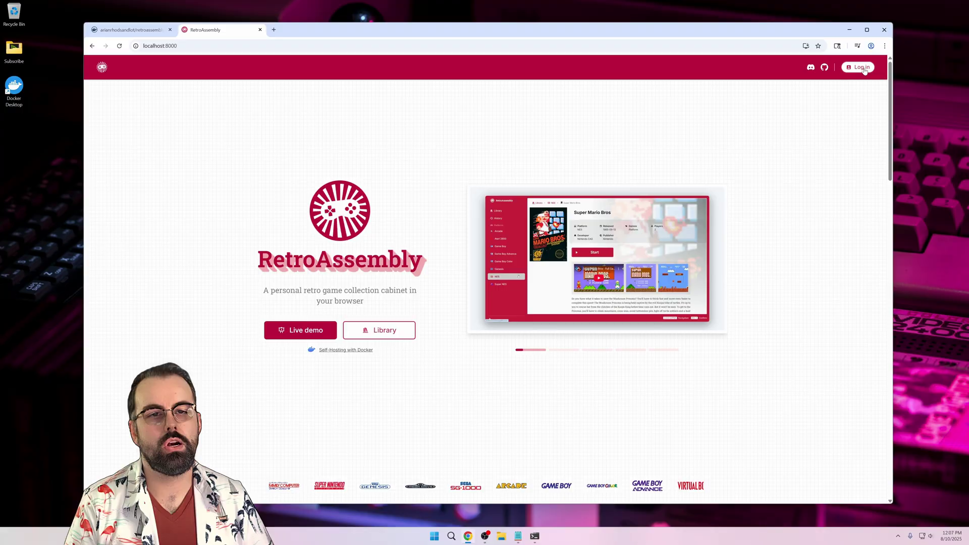
- Create a RetroAssembly account with a username and matching password, landing on the empty Library
left_click(864, 68)
key("Tab")
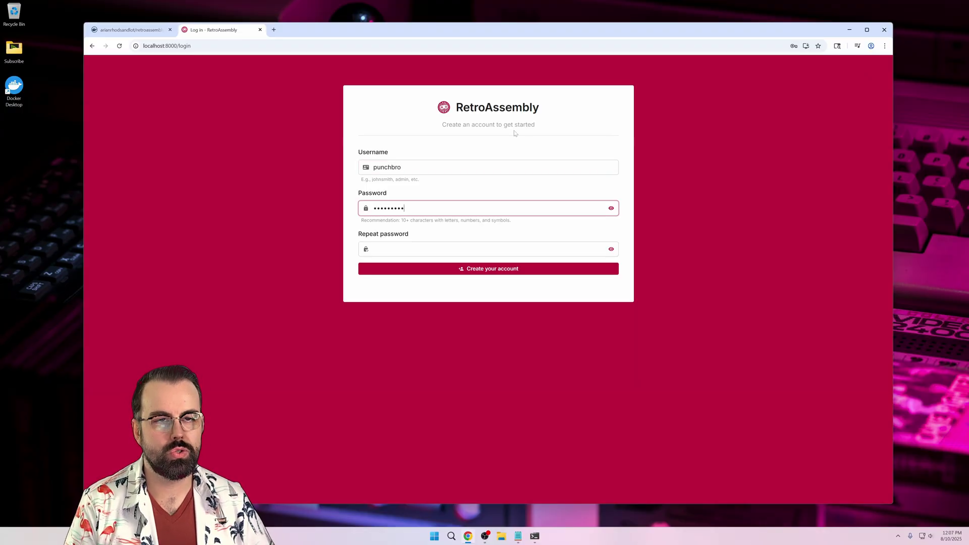
key("Tab")
key("Return")
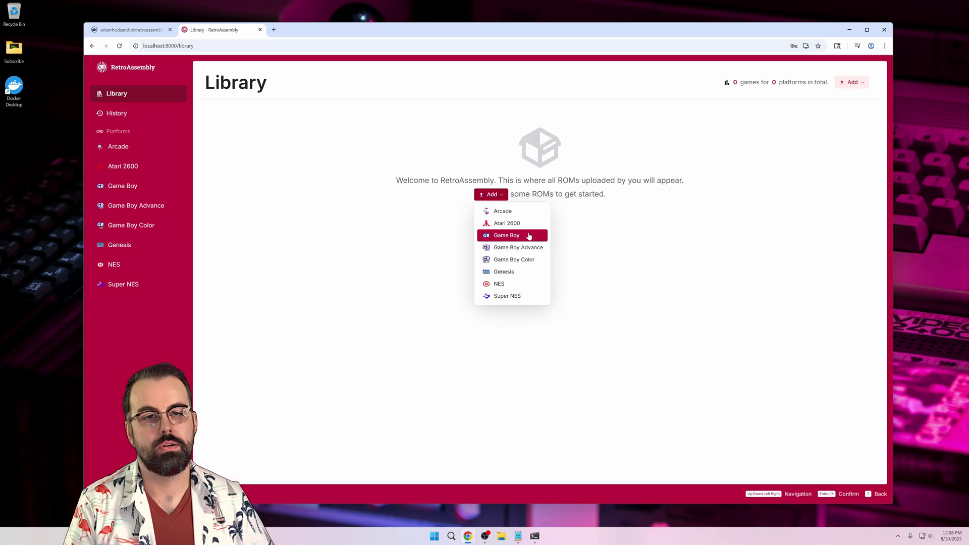
- Upload the 19 Game Boy ROM files via Add > Game Boy and dismiss the confirmation
left_click(529, 236)
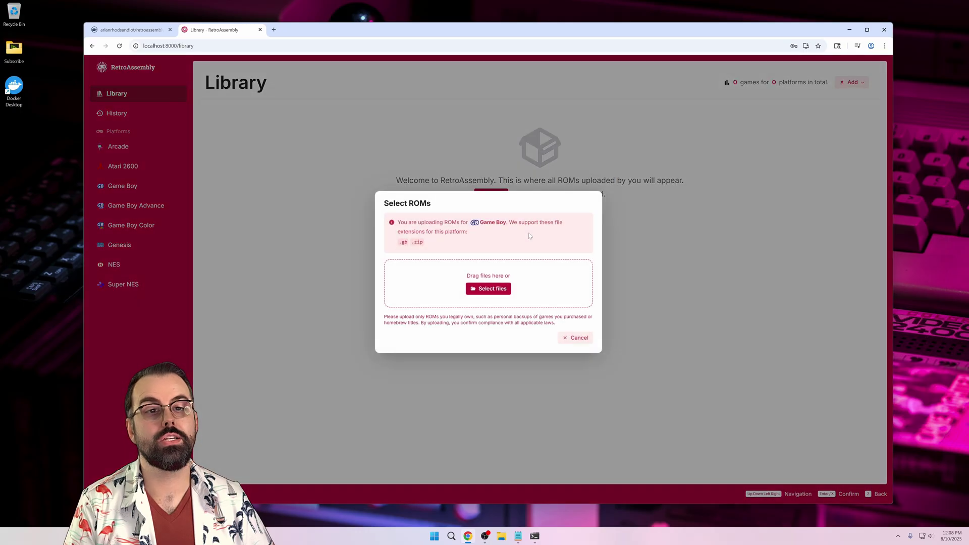
left_click(491, 290)
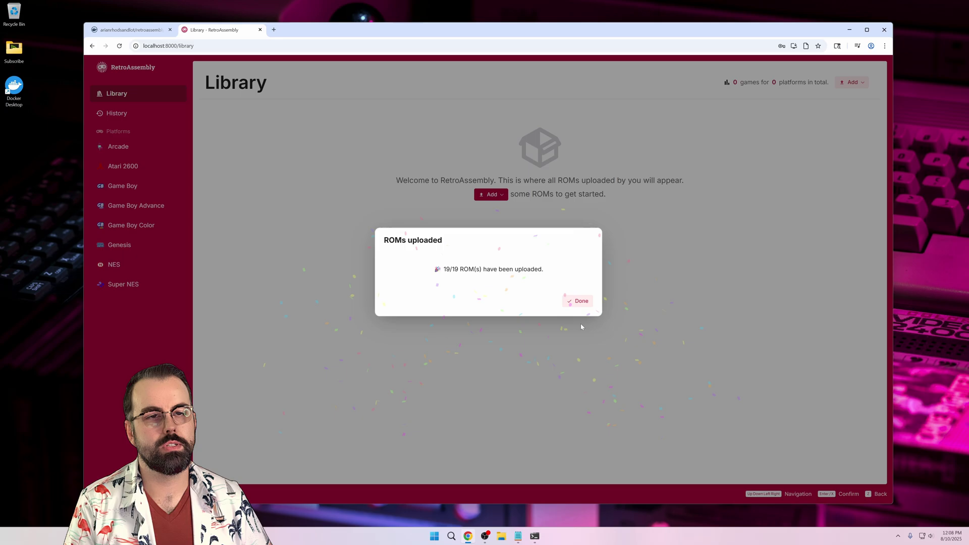
left_click(579, 302)
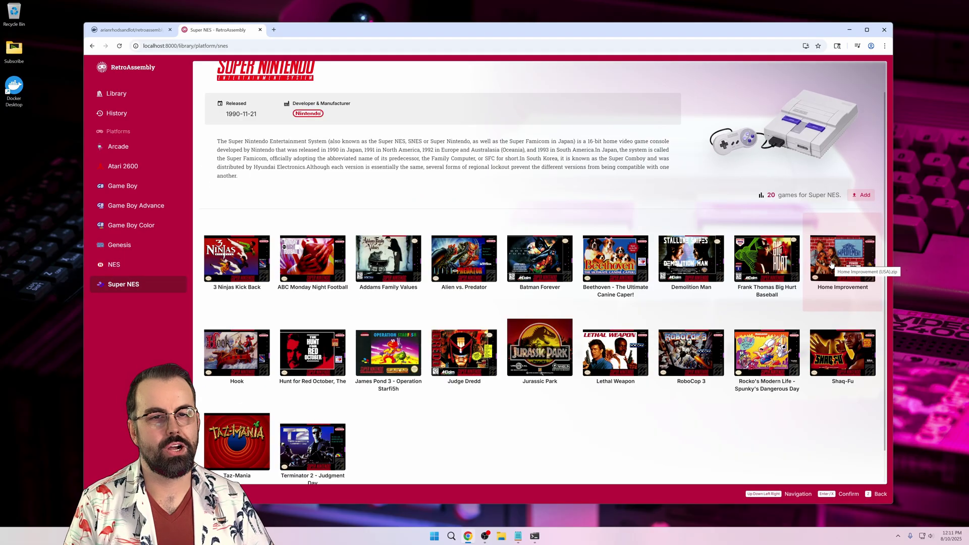
- Open Home Improvement, watch its gameplay video, then launch and play it in the emulator
left_click(831, 264)
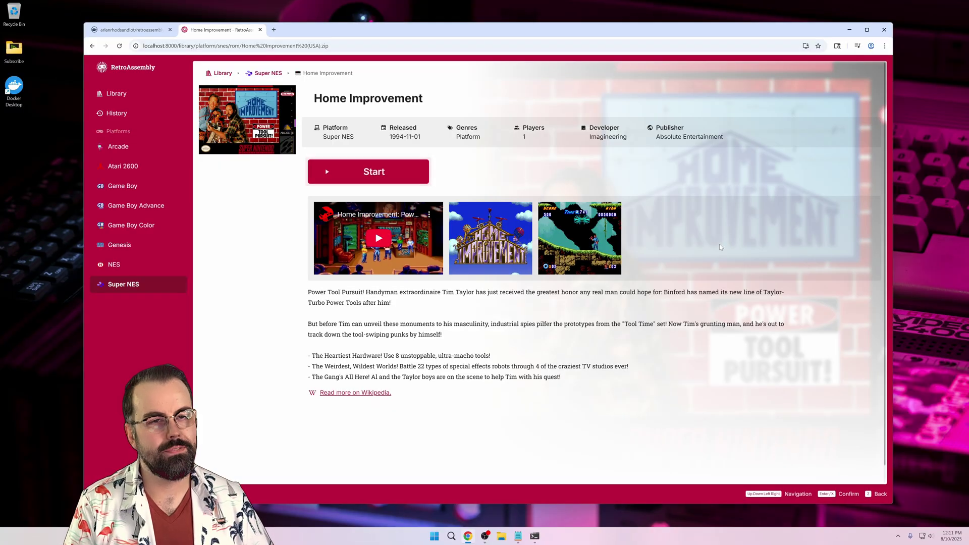
left_click(378, 241)
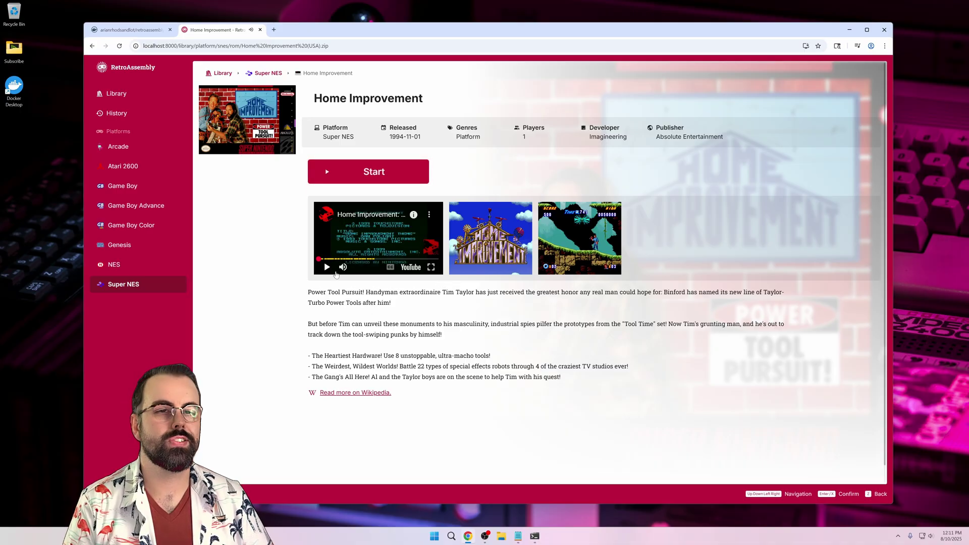
key("Return")
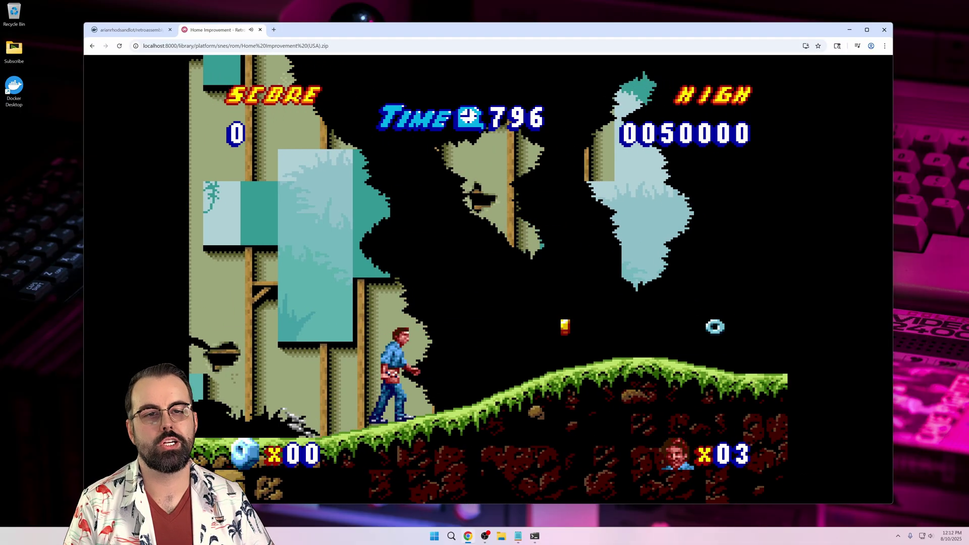
key("Right")
key("Right")
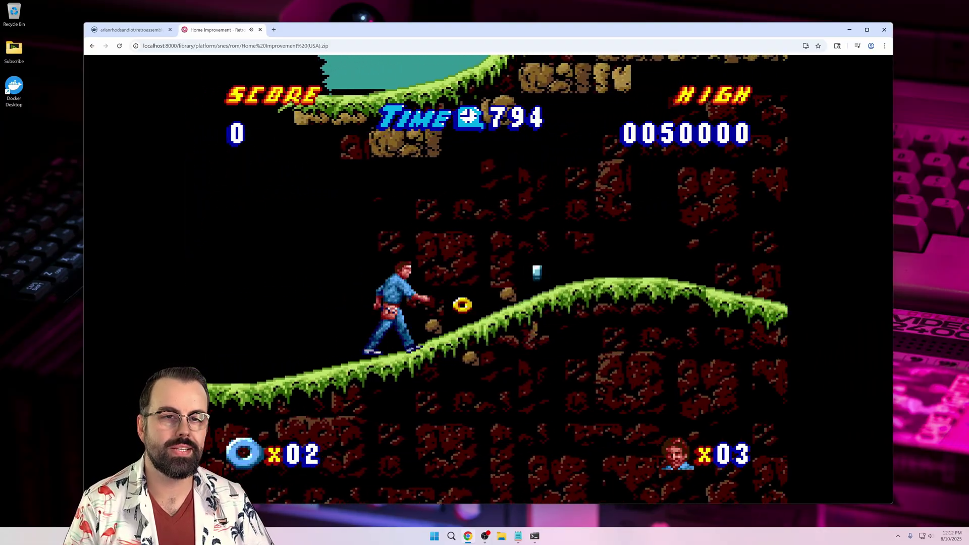
key("Right")
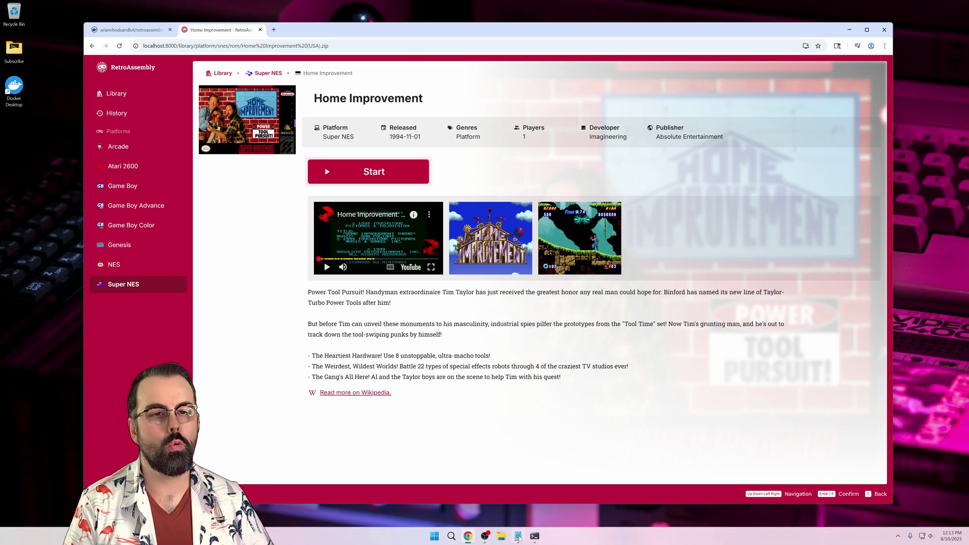
- Run ipconfig in PowerShell to read the PC's IPv4 address, 192.168.86.21
left_click(535, 537)
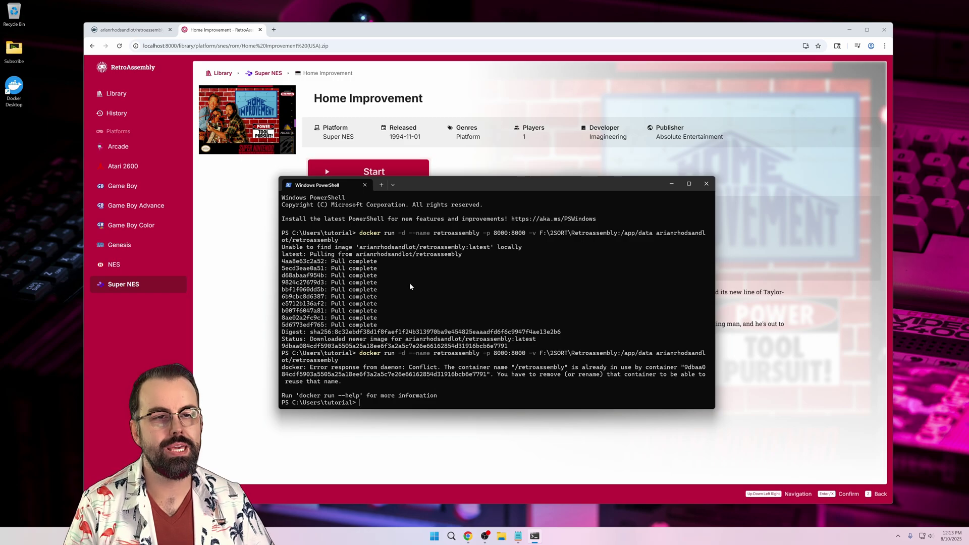
type("ipconfig")
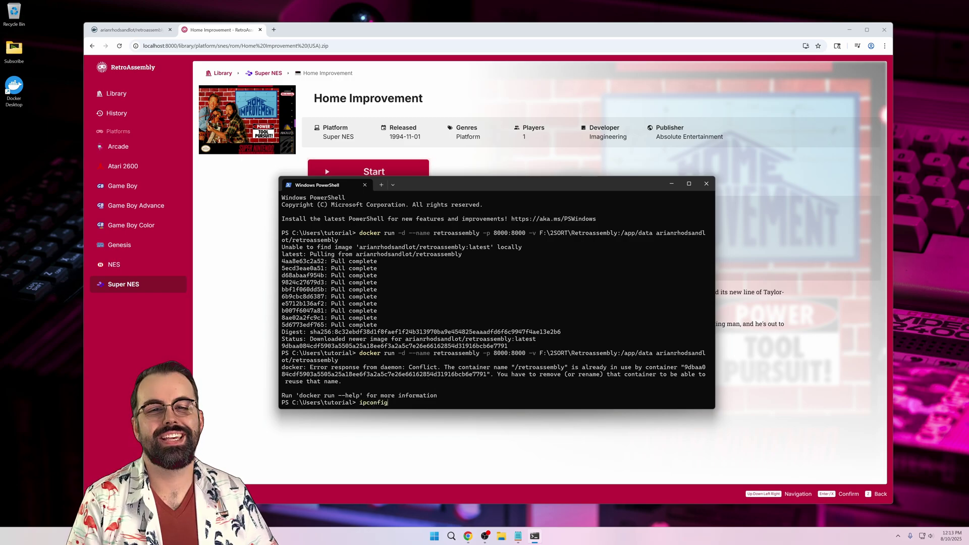
key("Return")
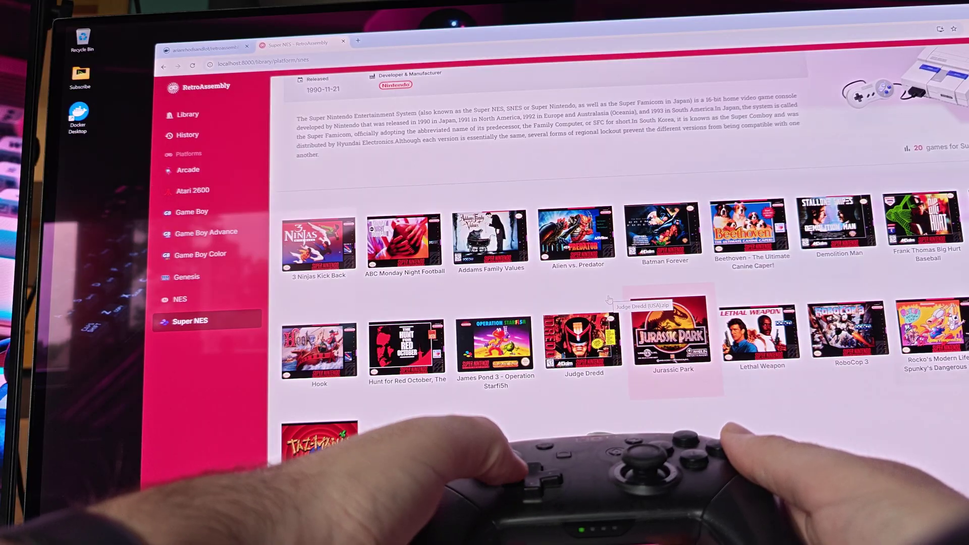
- Launch Lethal Weapon in the emulator and ride the elevator to the upper office floor
key("Return")
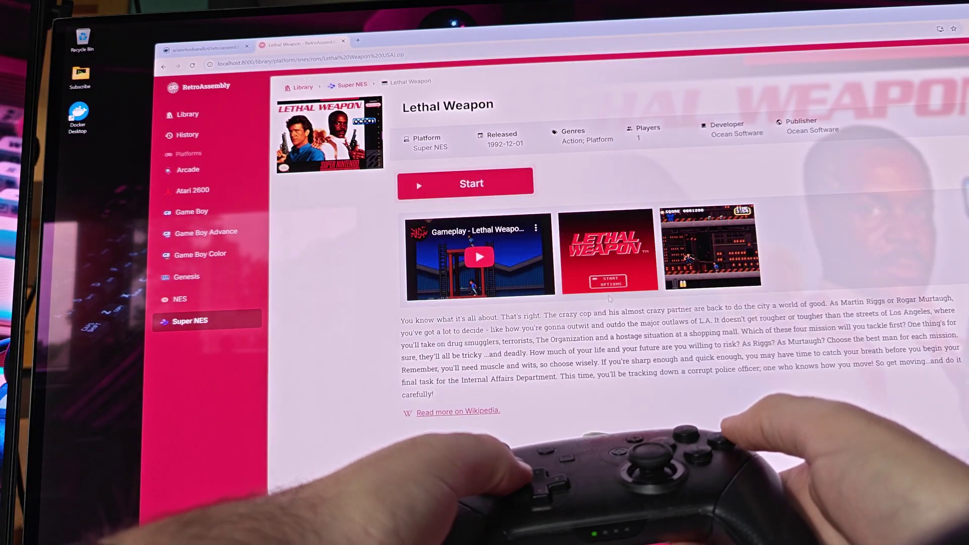
key("Return")
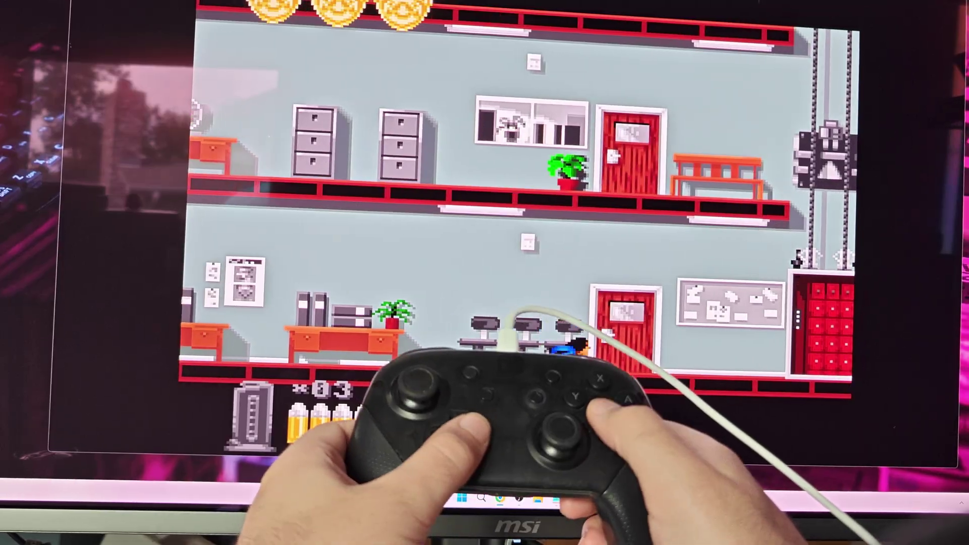
key("Right")
key("Up")
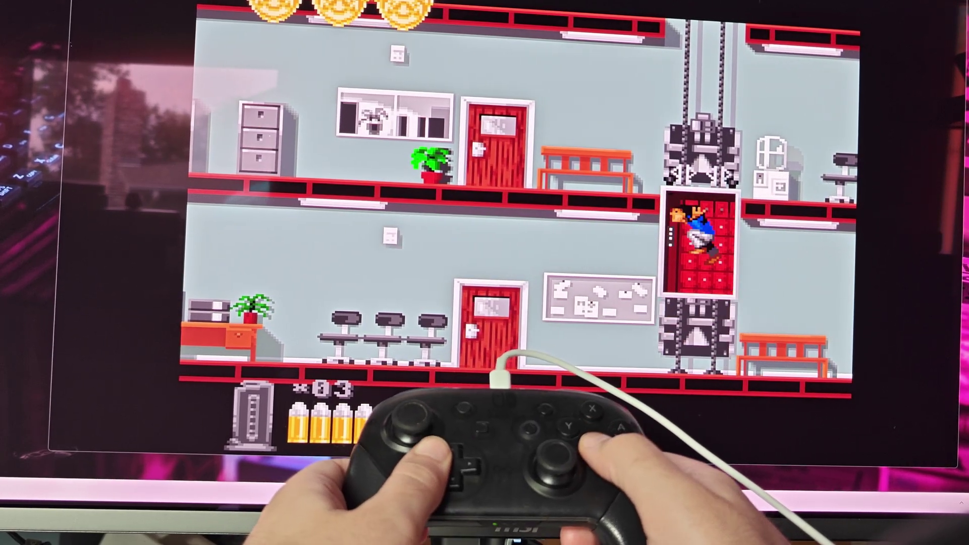
key("Left")
key("Left")
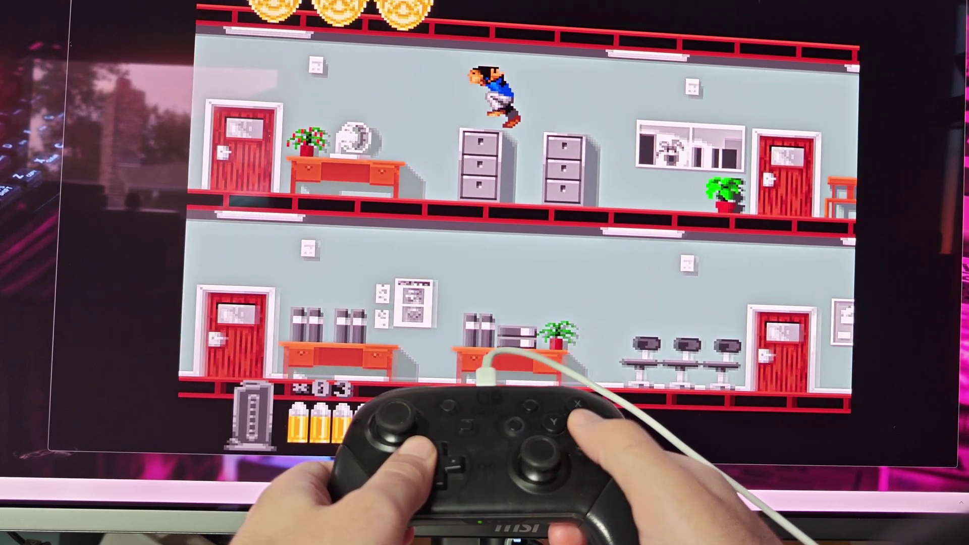
key("Left")
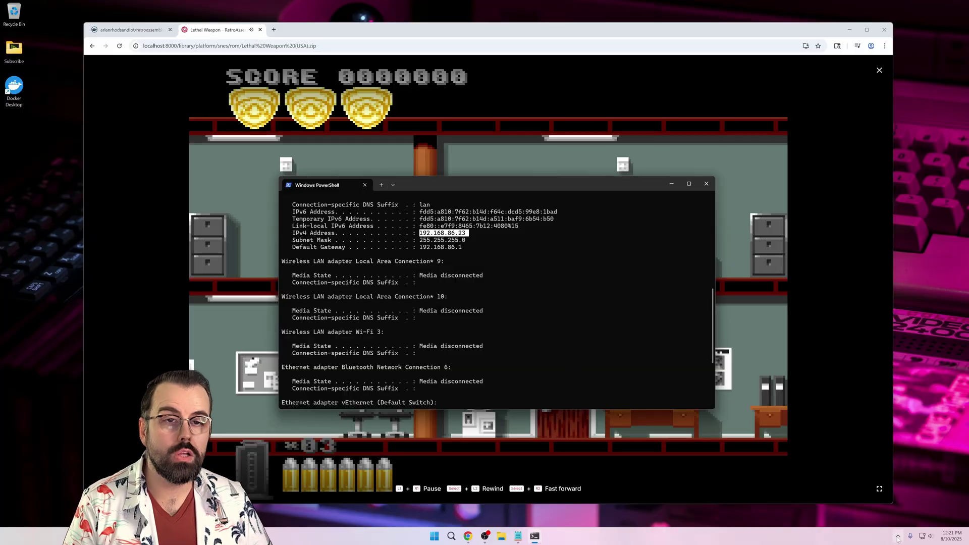
- Check the retroassembly container on port 8000:8000 in Docker Desktop and open its storage folder
left_click(899, 538)
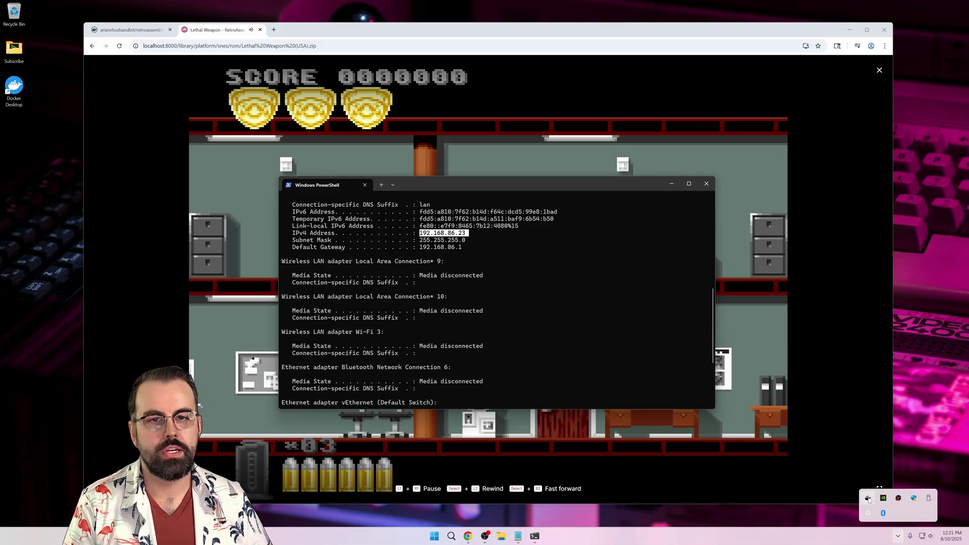
left_click(869, 498)
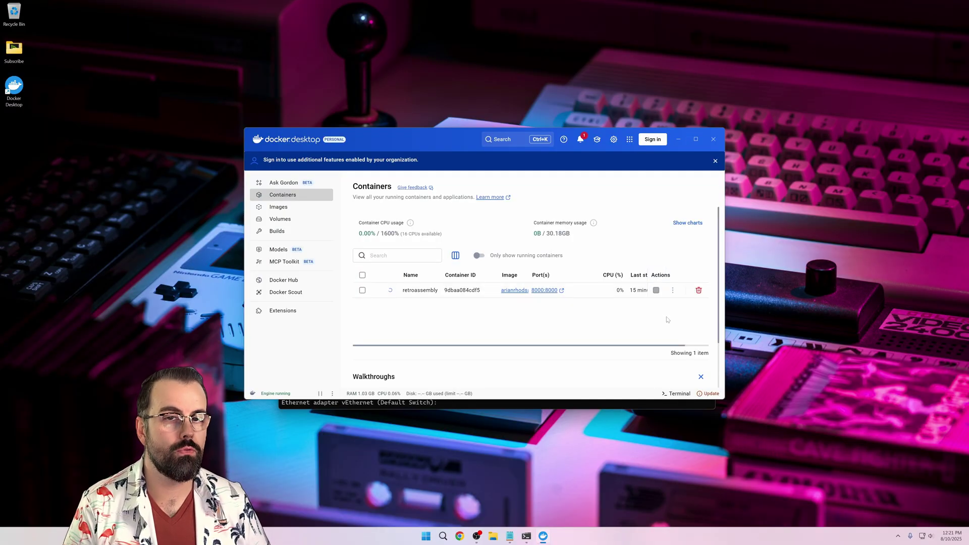
left_click(357, 247)
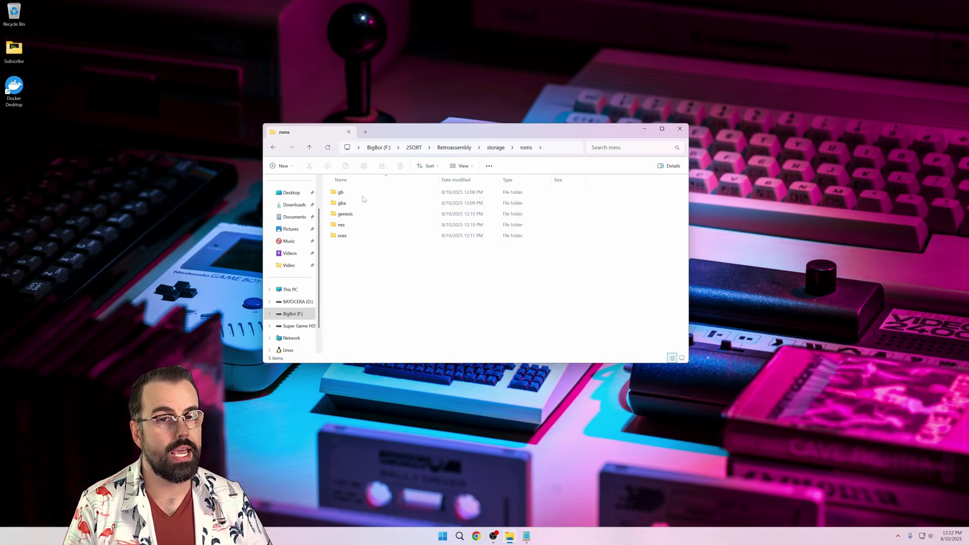
- Browse the gb folder's 19 zipped ROMs, then open the gba folder's 18
double_click(363, 197)
scroll(408, 265, "down", 2)
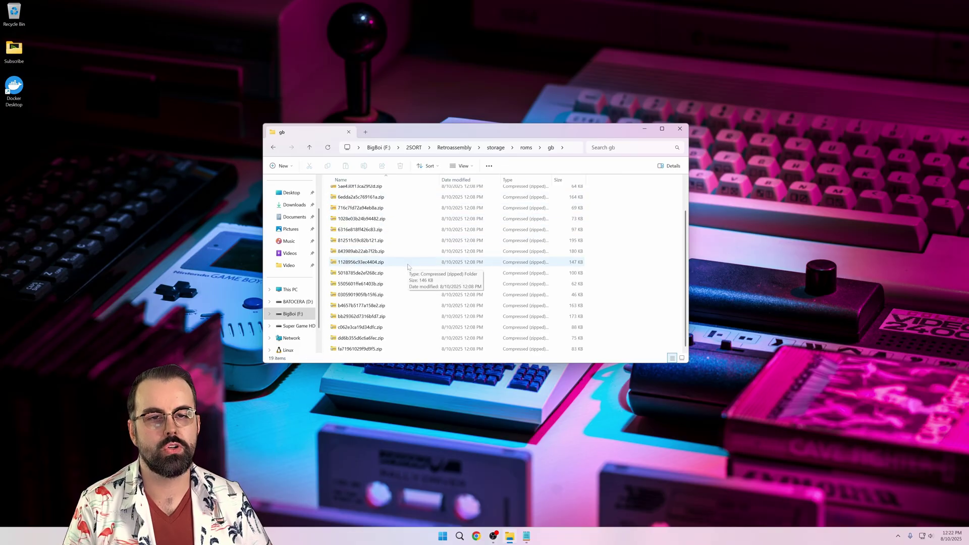
scroll(409, 266, "up", 2)
left_click(275, 149)
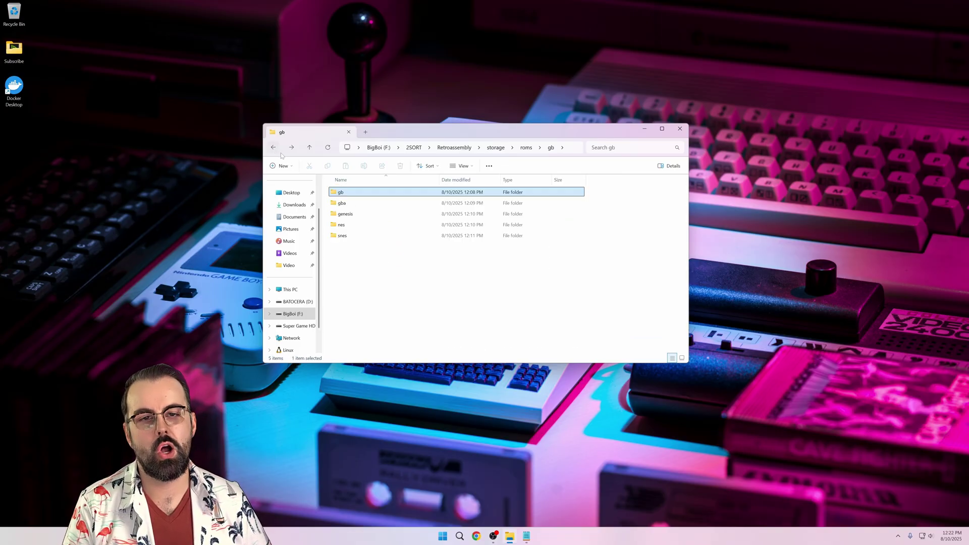
double_click(343, 204)
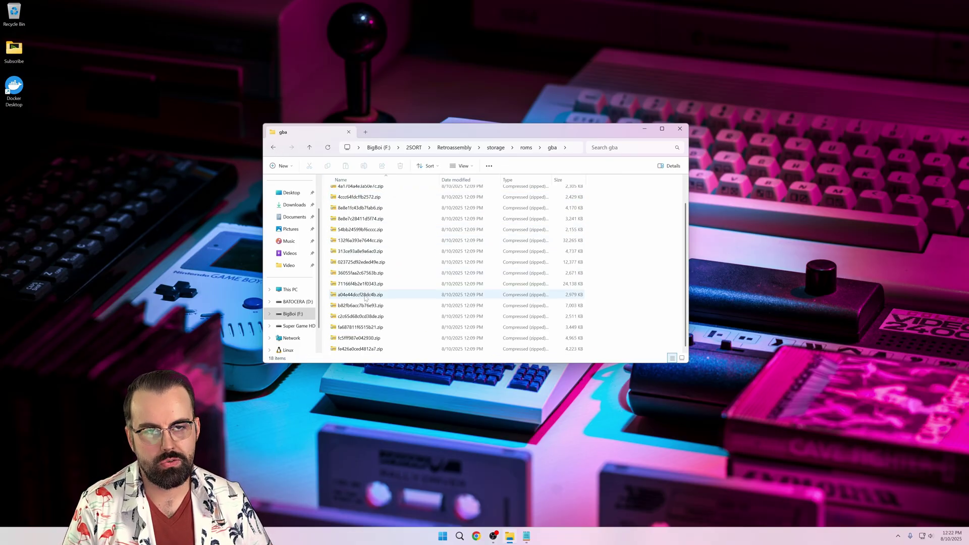